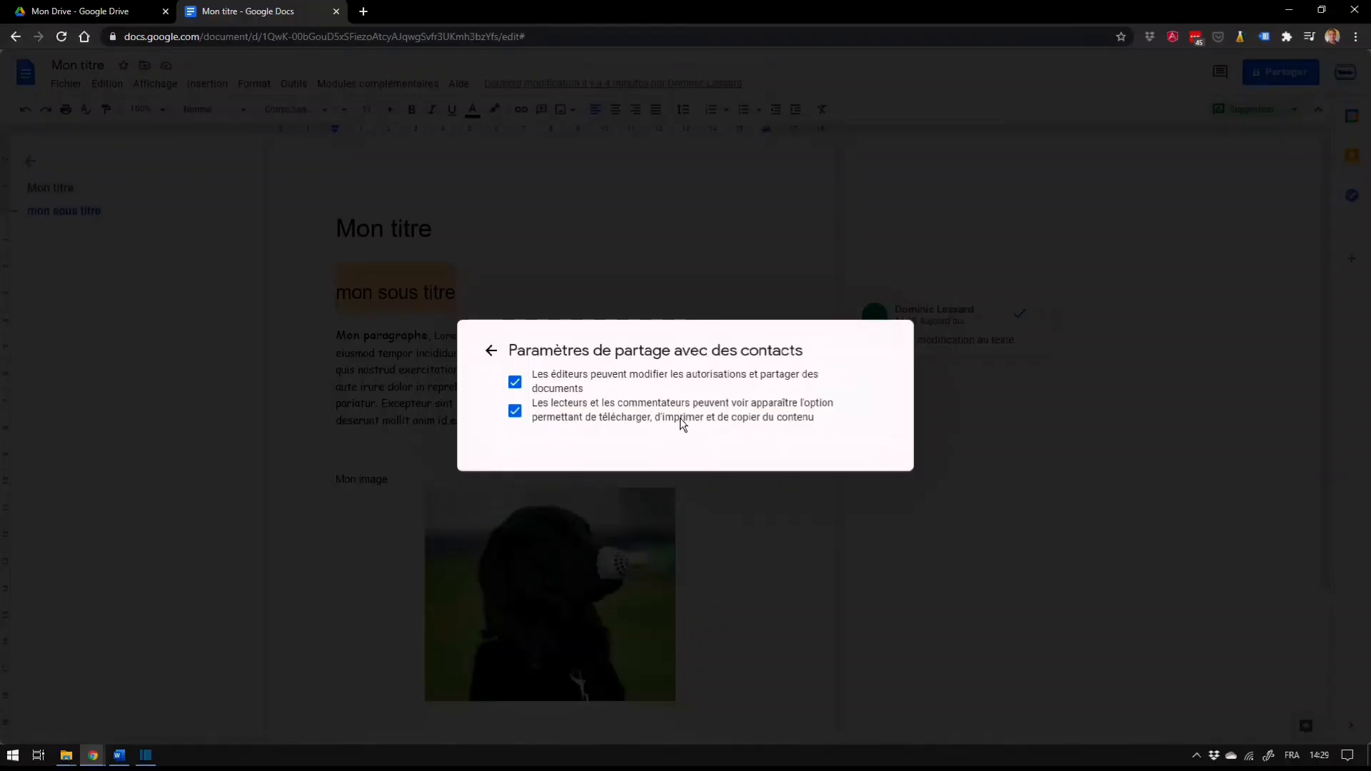
Turn the contact-sharing permissions for editors and for viewers and commenters off and on again, and return to the invitation
left_click(516, 383)
left_click(516, 413)
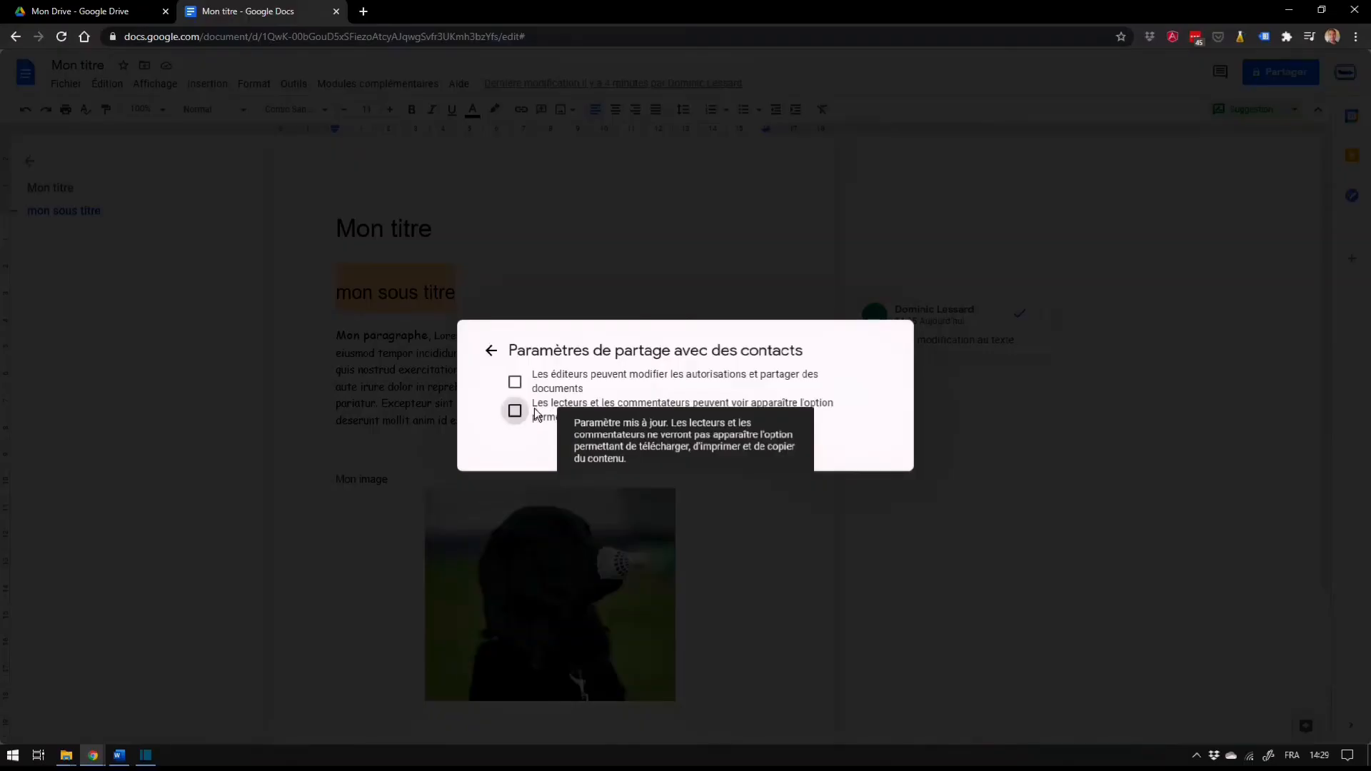
left_click(515, 411)
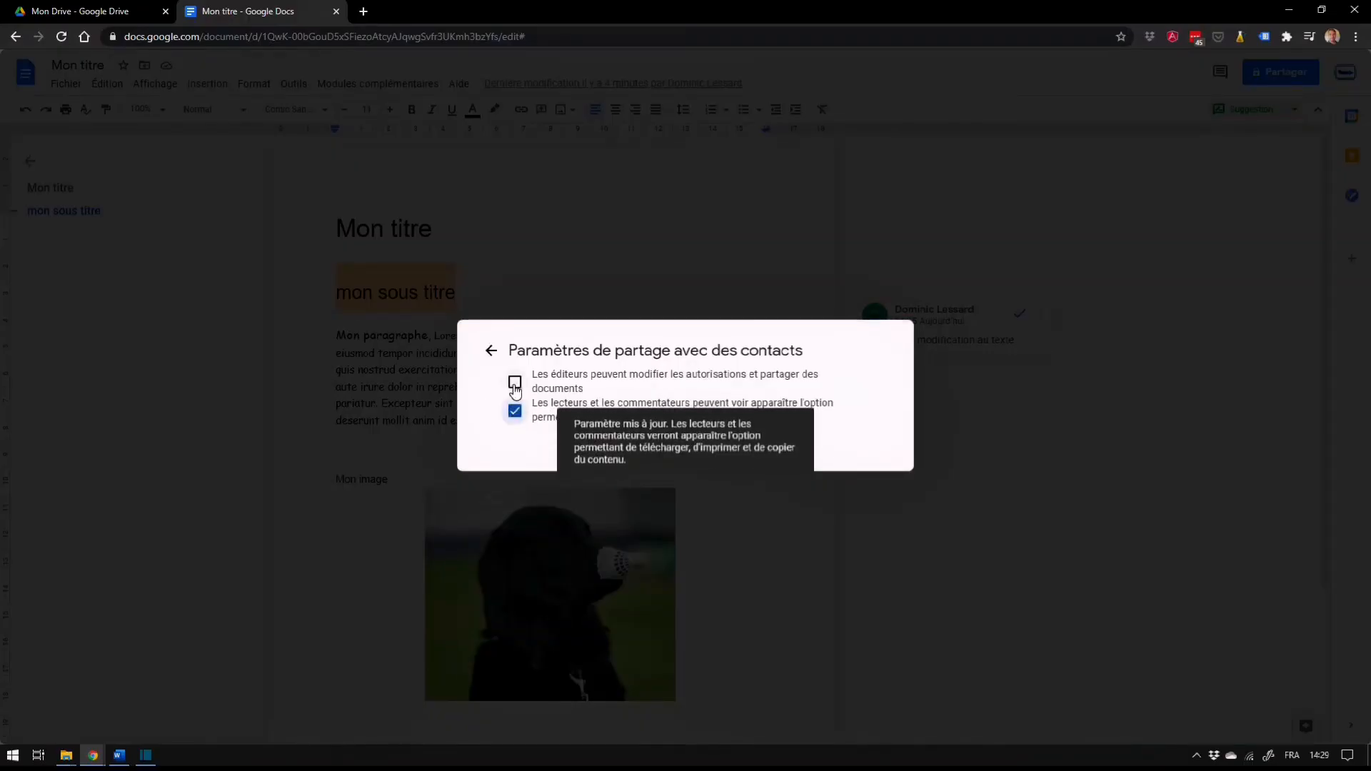
left_click(514, 382)
left_click(490, 350)
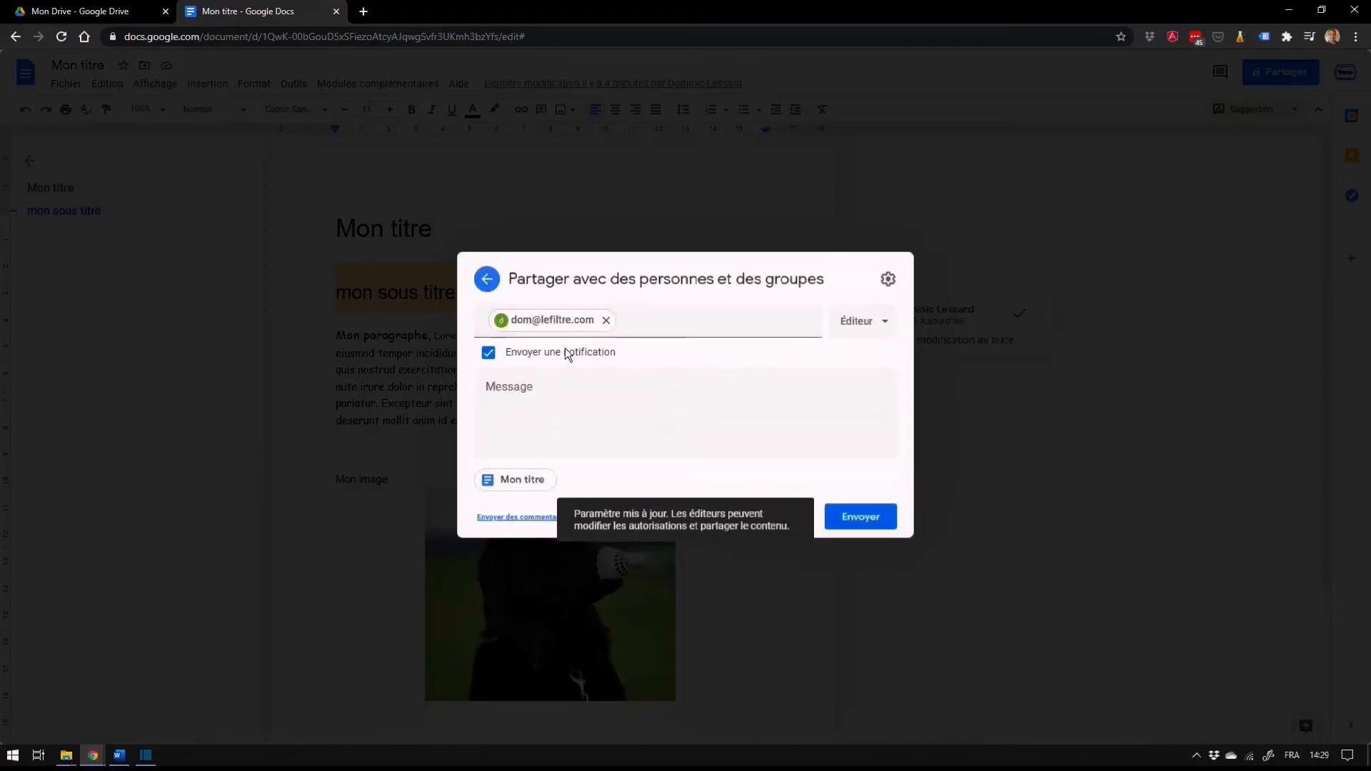
Add the message "text" to the sharing invitation and check the roles available for the recipient
left_click(571, 402)
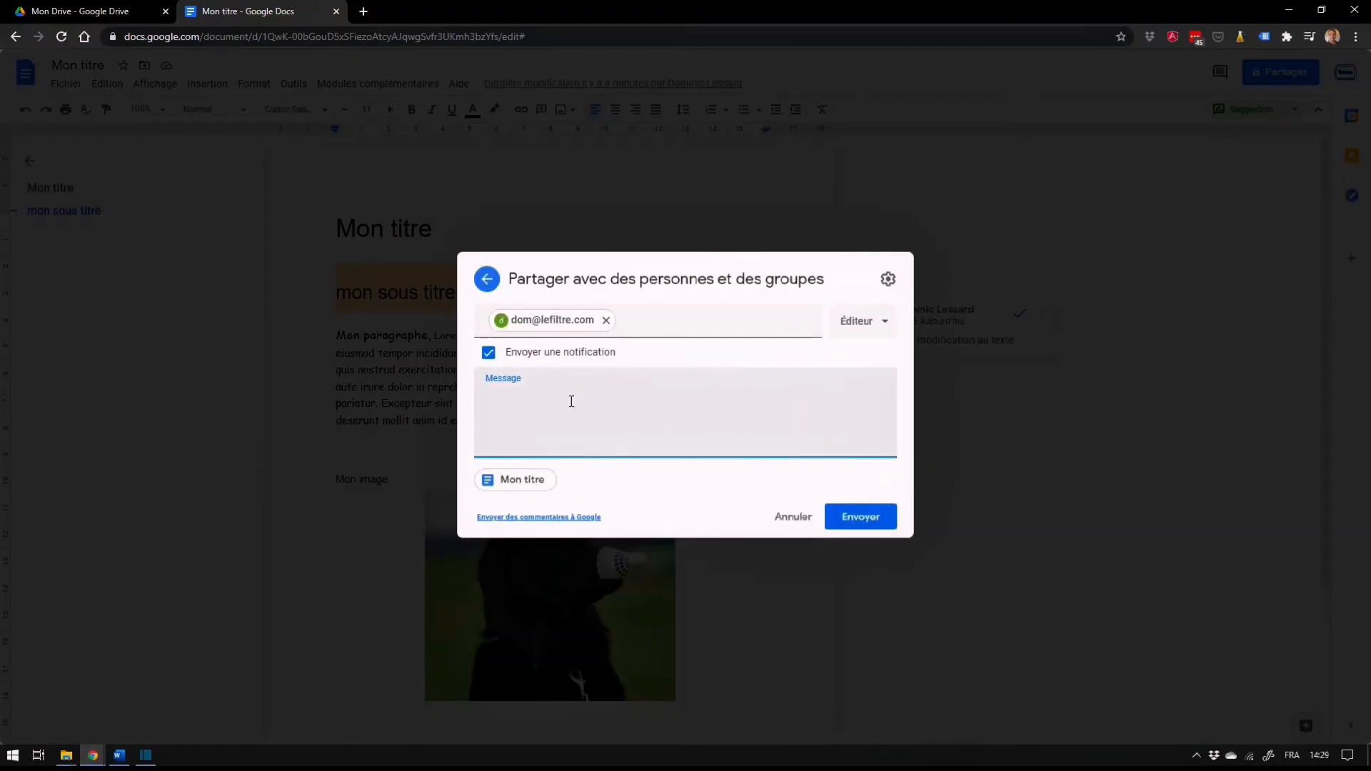
type("text")
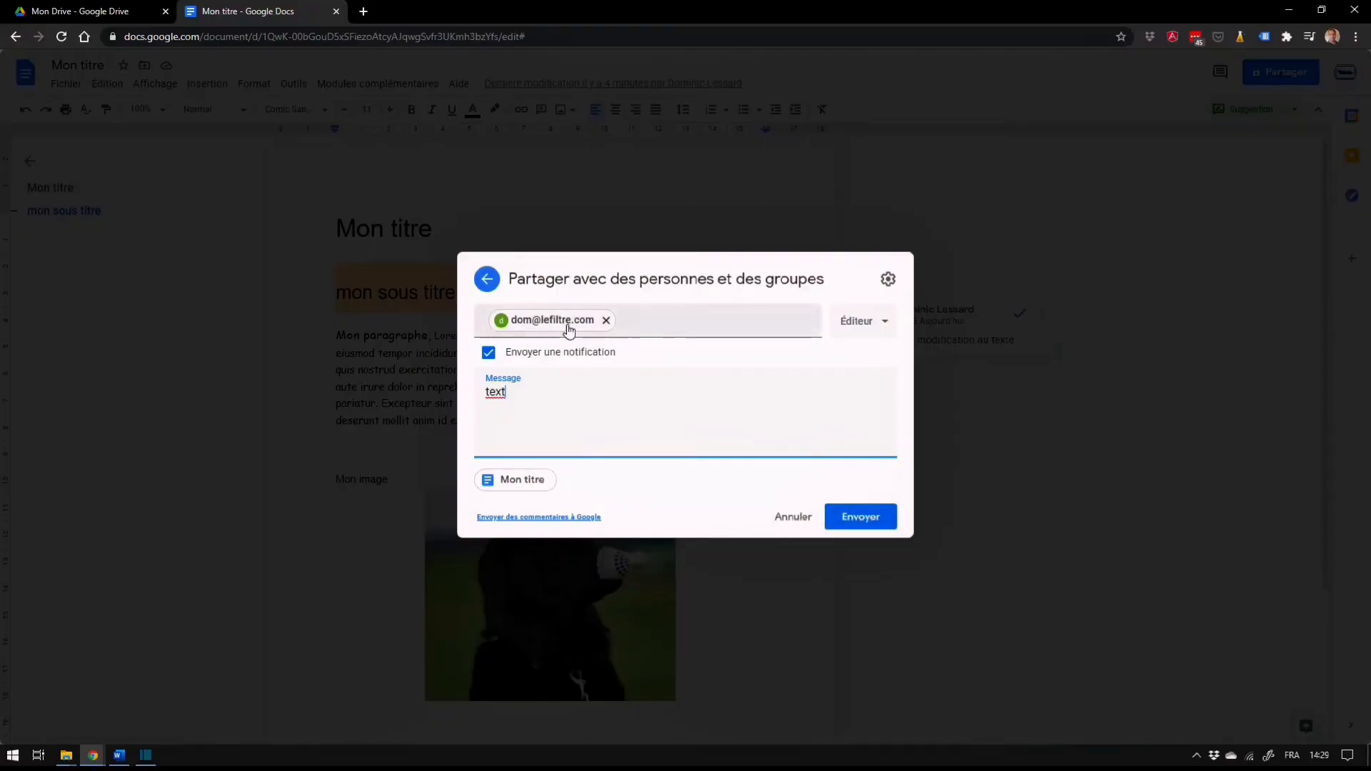
mouse_move(569, 330)
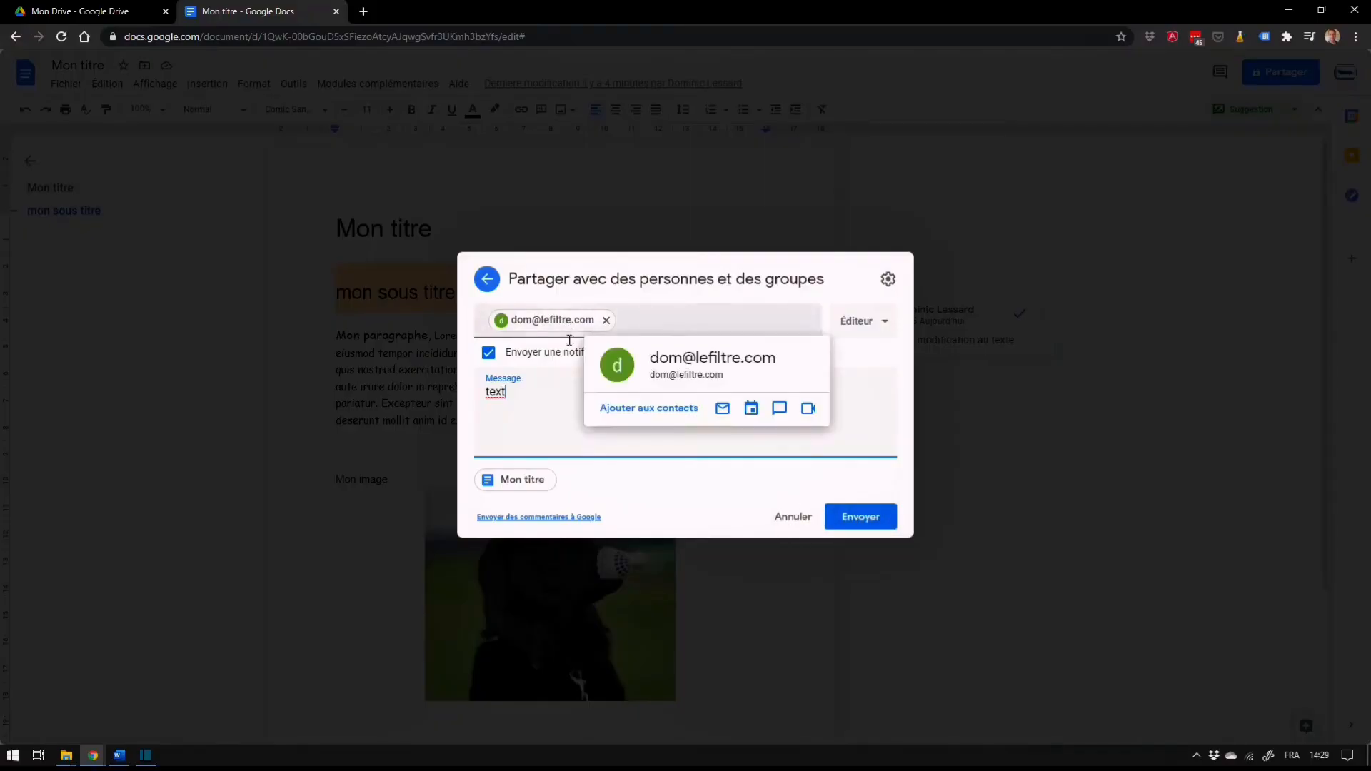
left_click(882, 321)
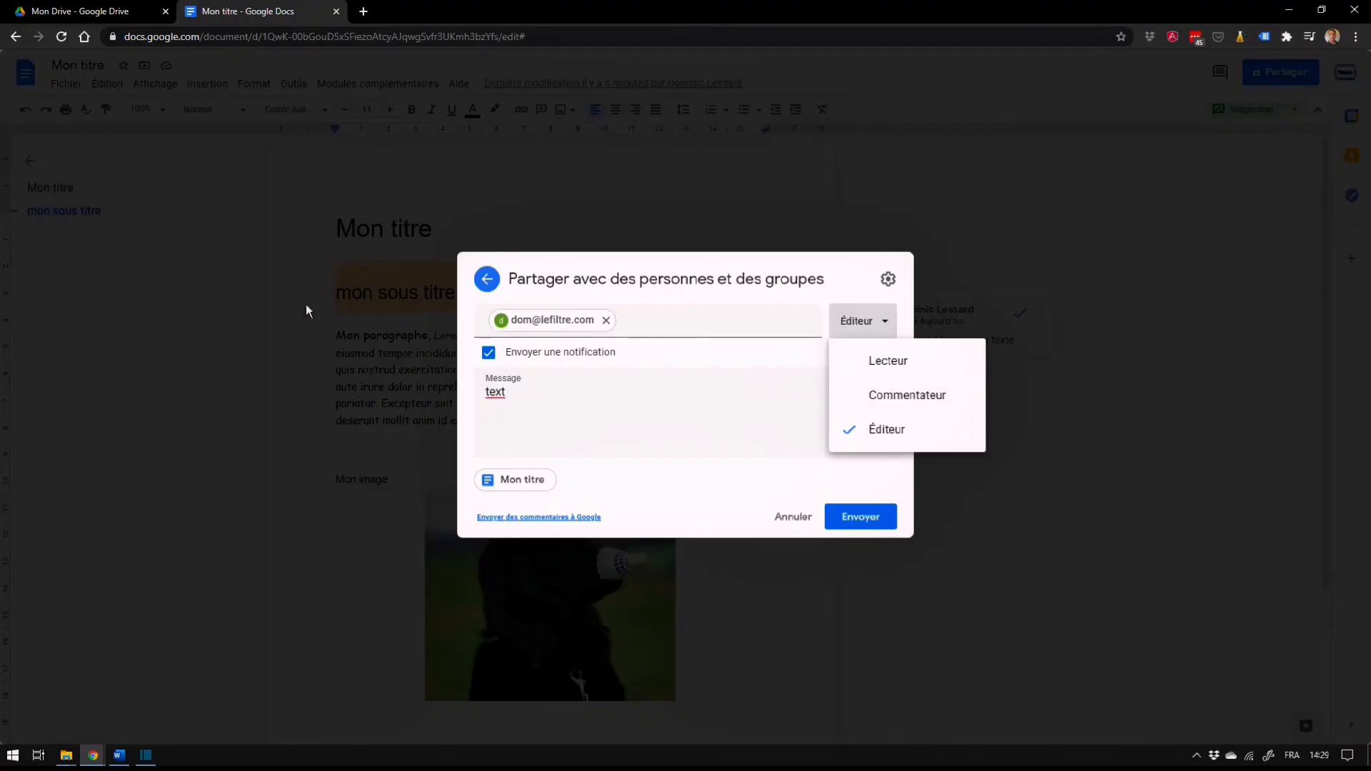
left_click(714, 357)
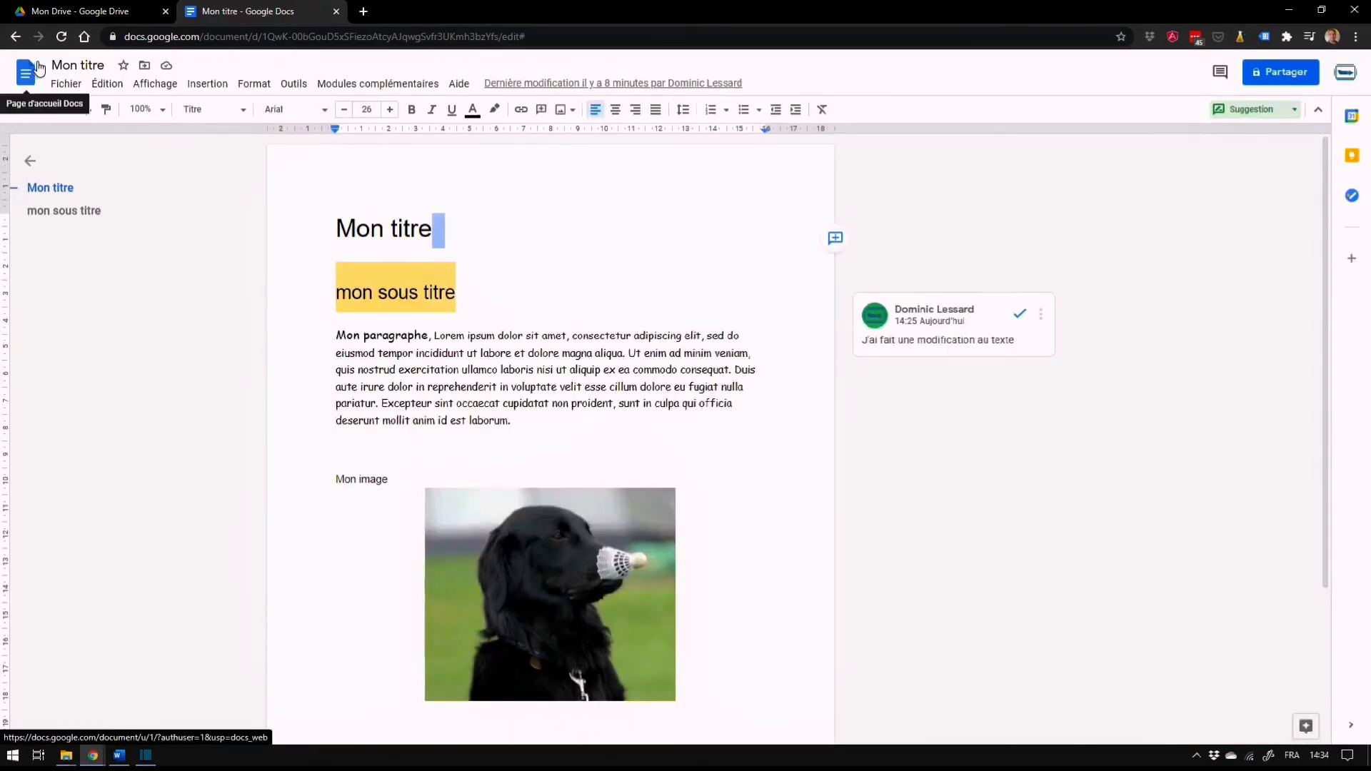
Examine the editable document title and the file commands for new files, e-mail, download and version history
left_click(82, 66)
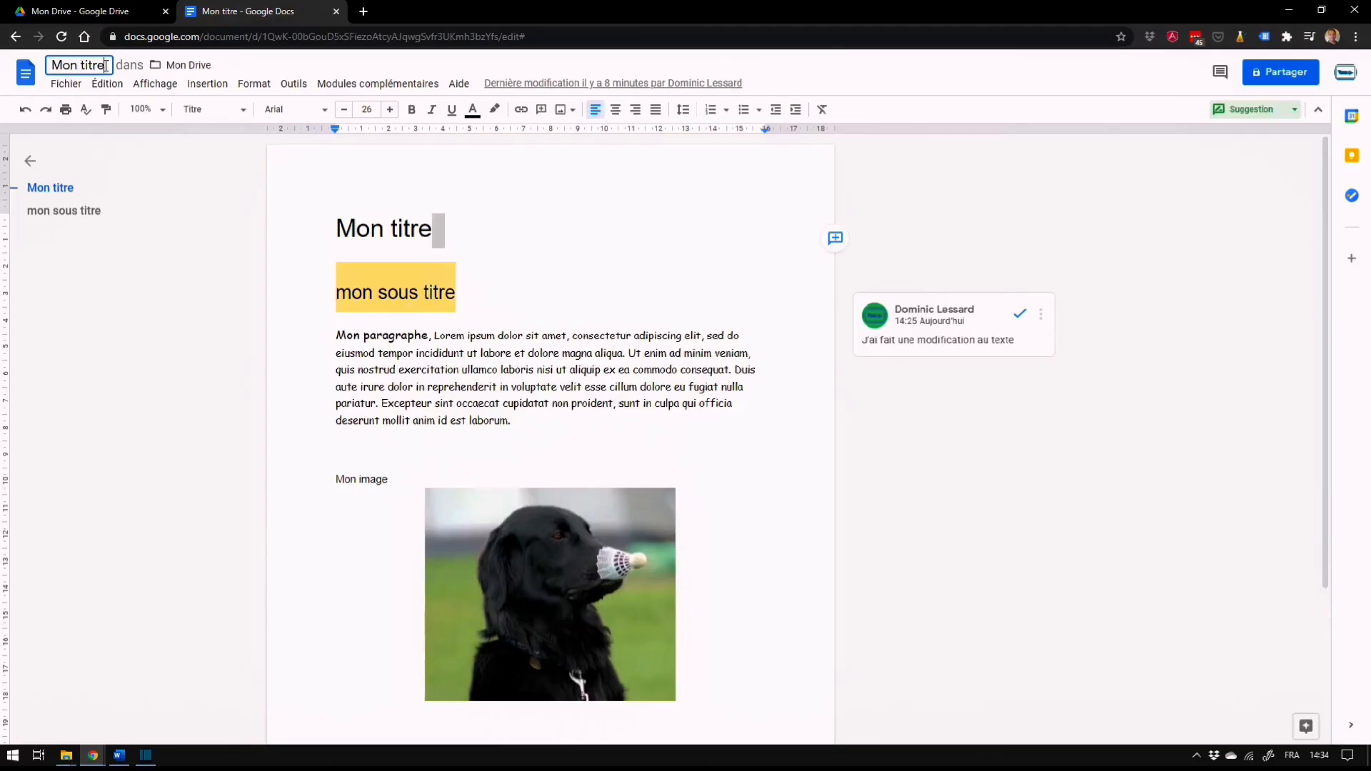
left_click_drag(106, 66, 48, 66)
left_click(102, 143)
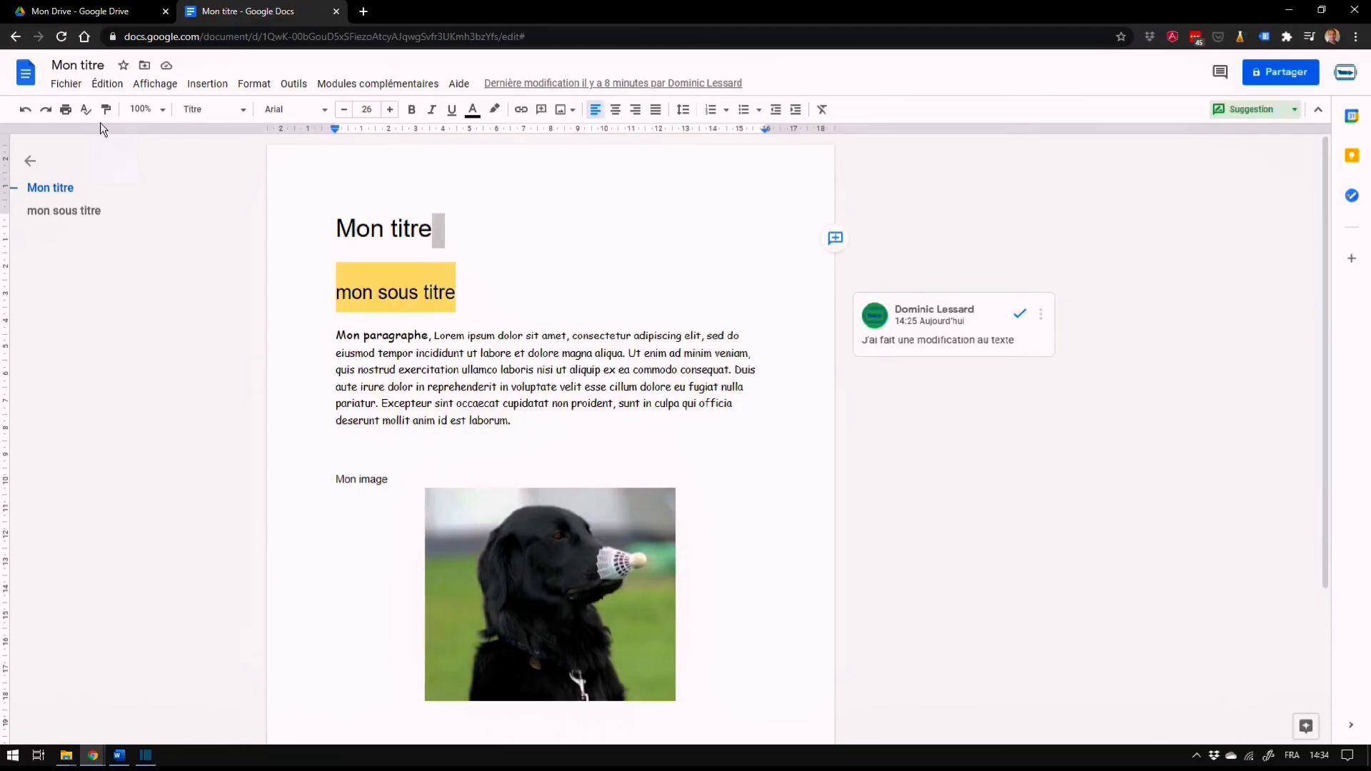
left_click(60, 86)
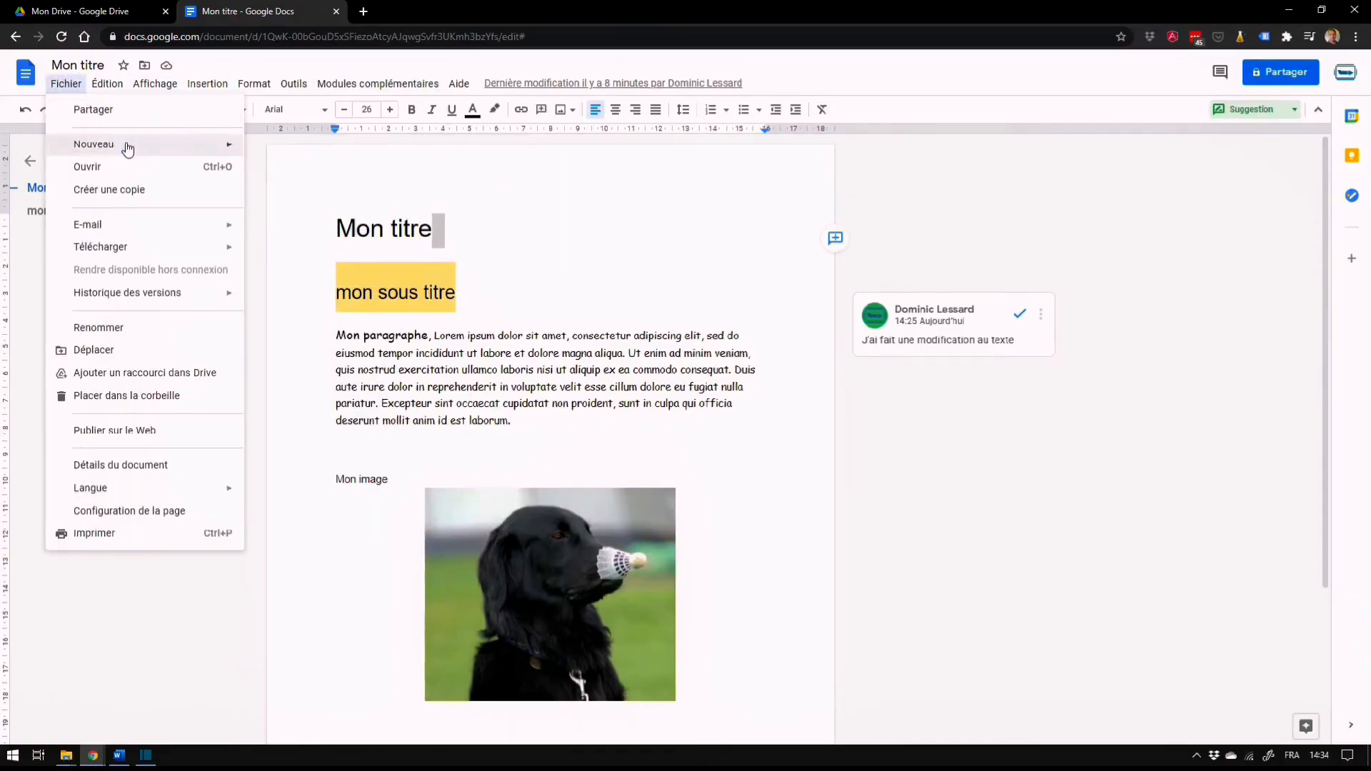
mouse_move(139, 155)
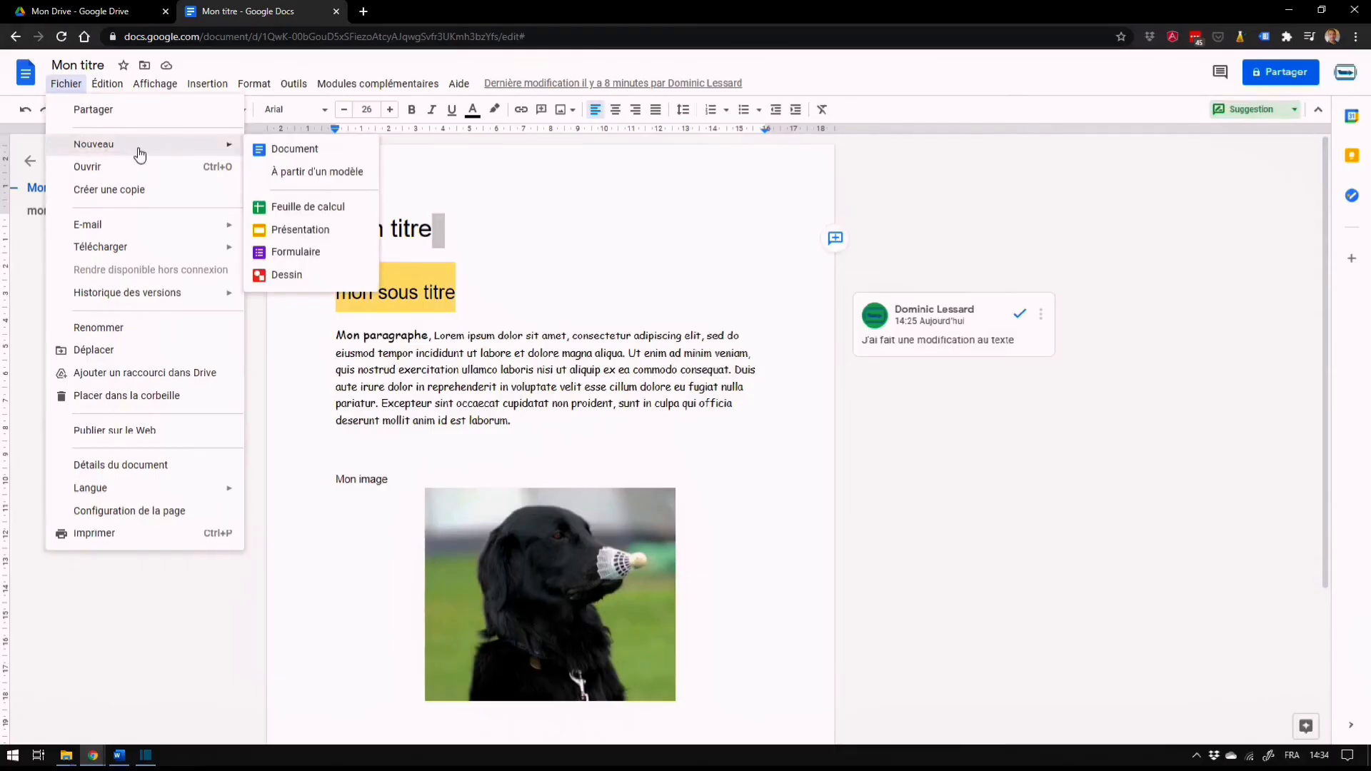
mouse_move(125, 226)
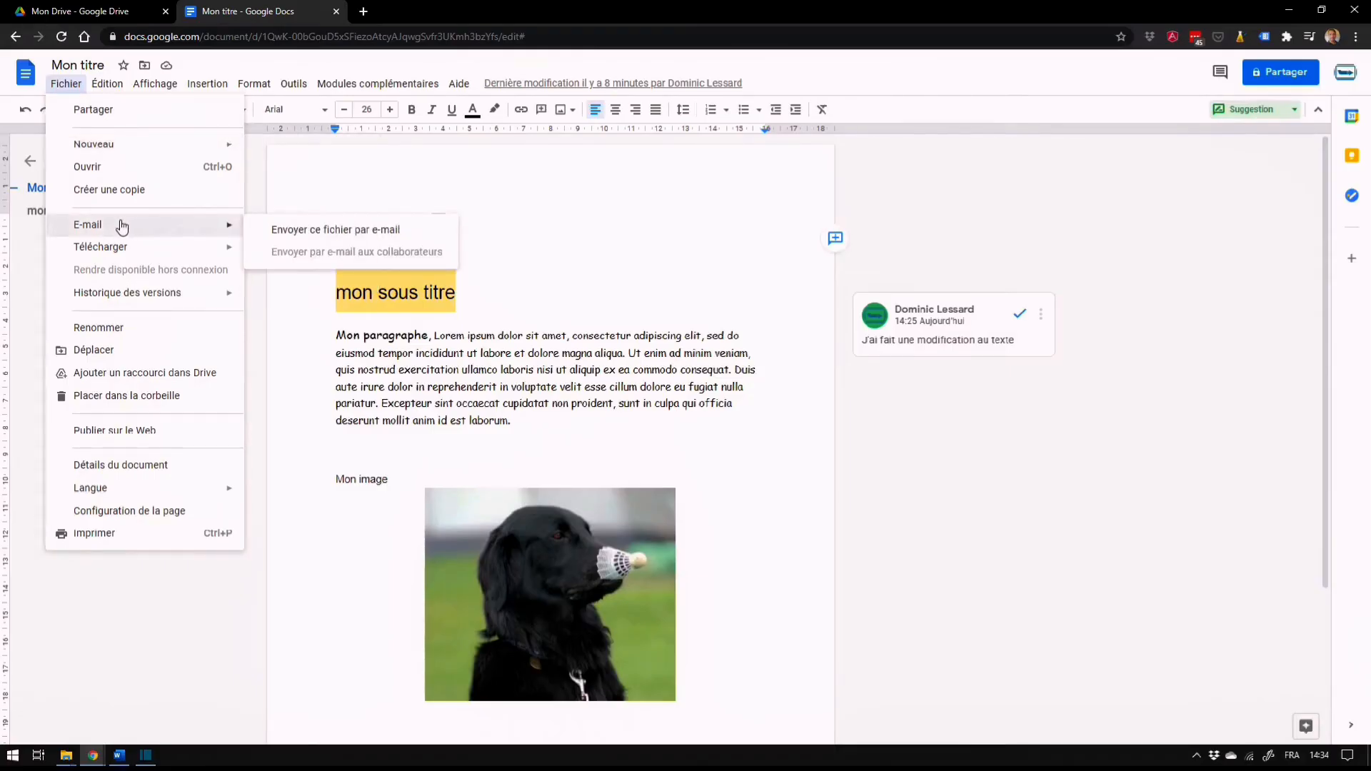
mouse_move(139, 255)
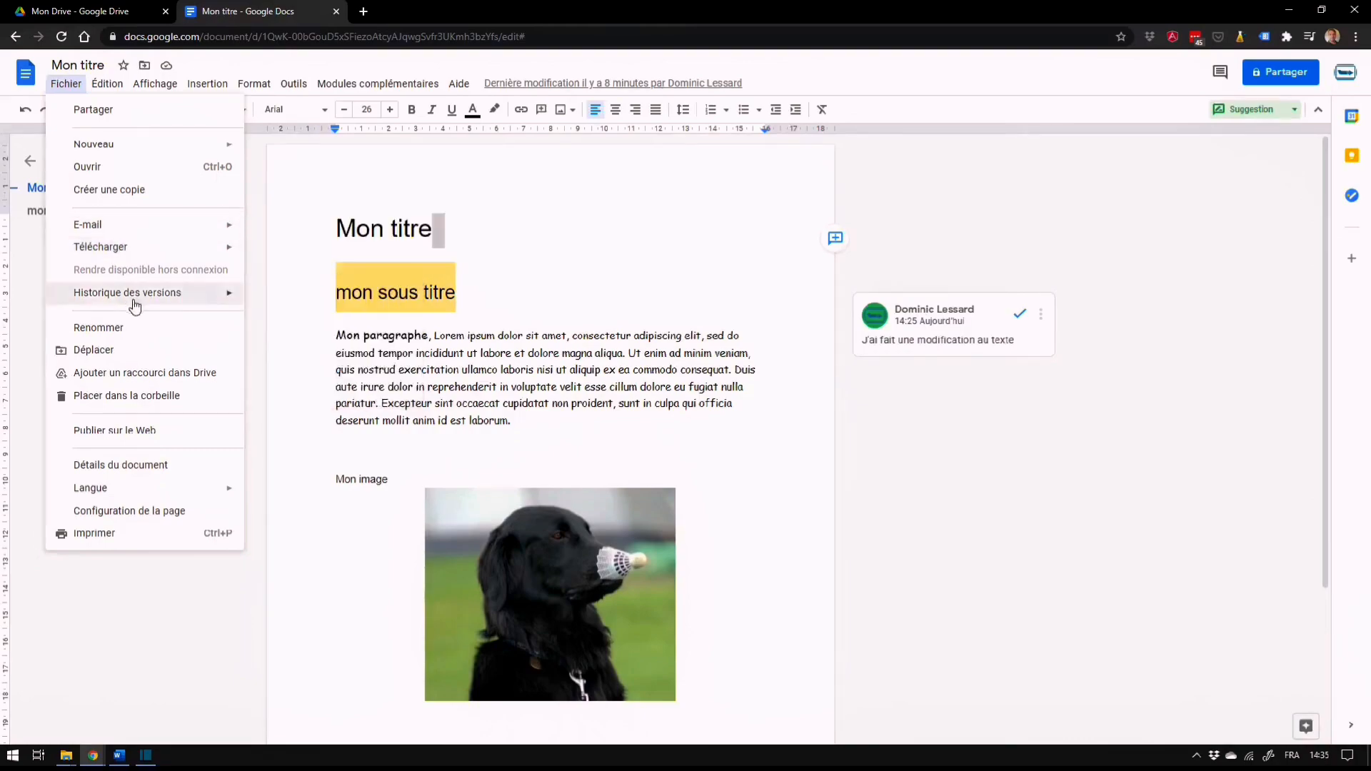
mouse_move(172, 303)
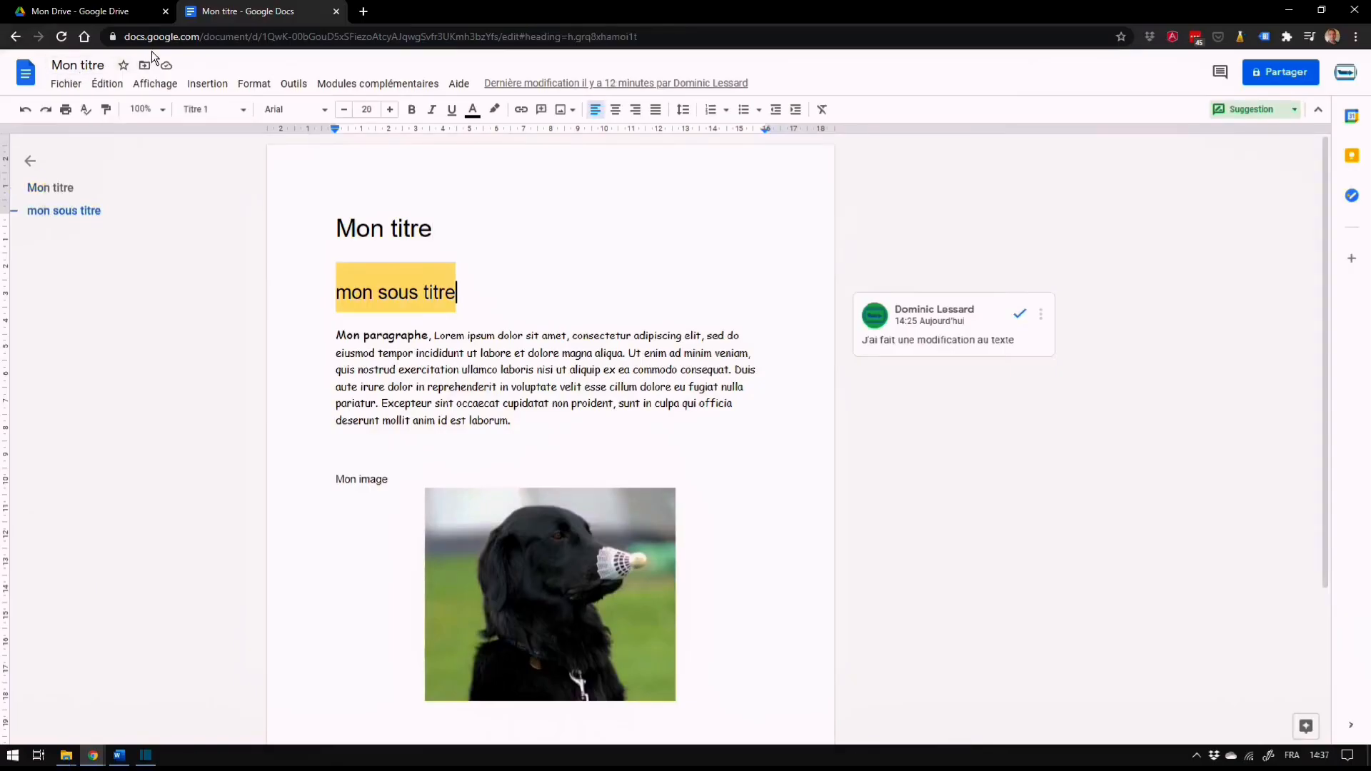
Find "titre" and replace all its occurrences in the document with "Document" using find and replace
left_click(107, 84)
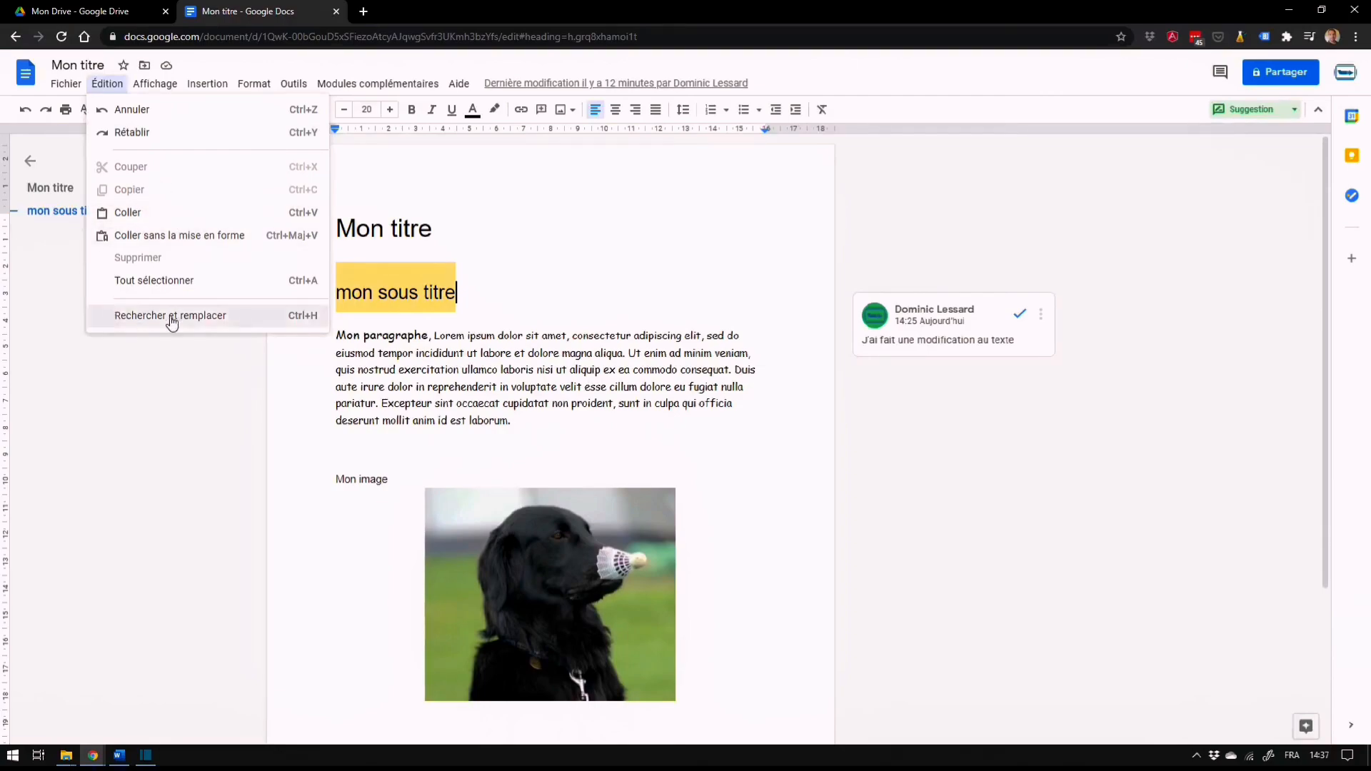
left_click(208, 318)
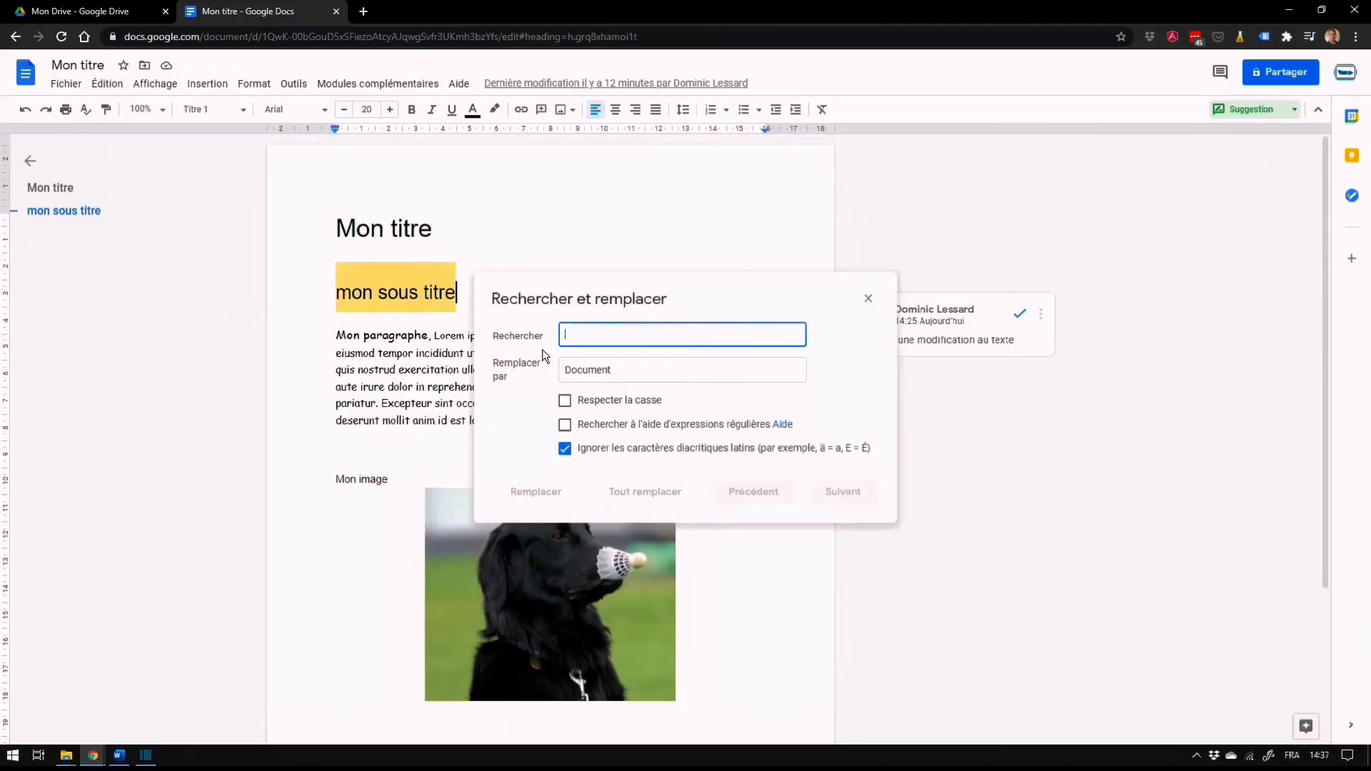
left_click(597, 336)
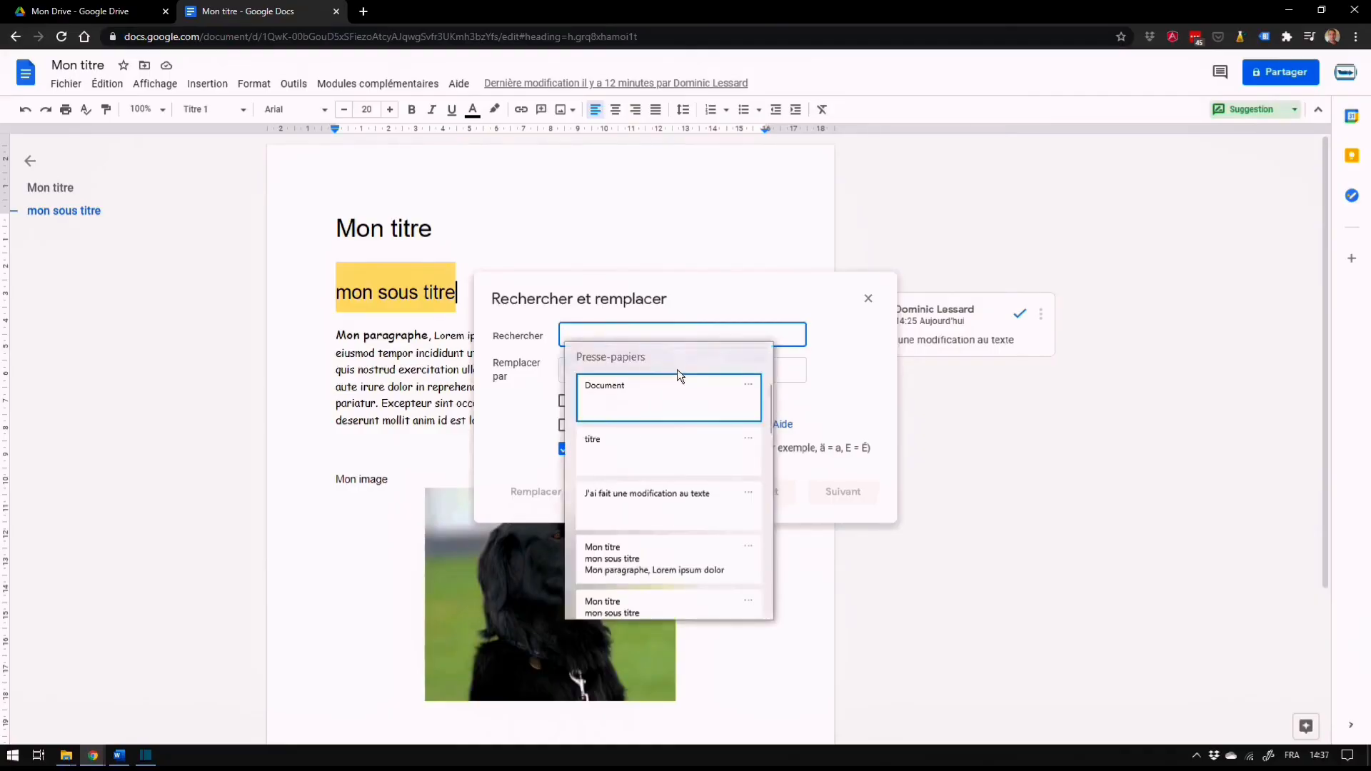
left_click(613, 433)
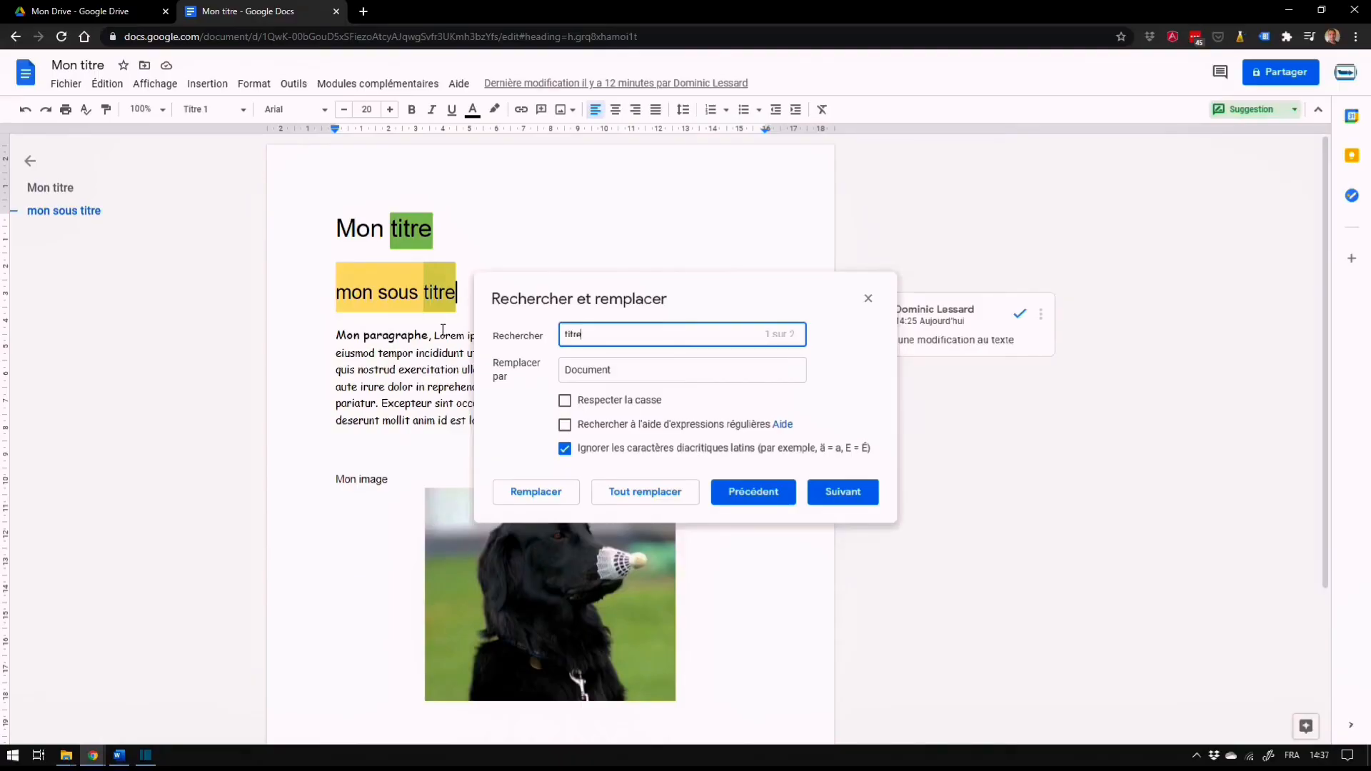
left_click(630, 369)
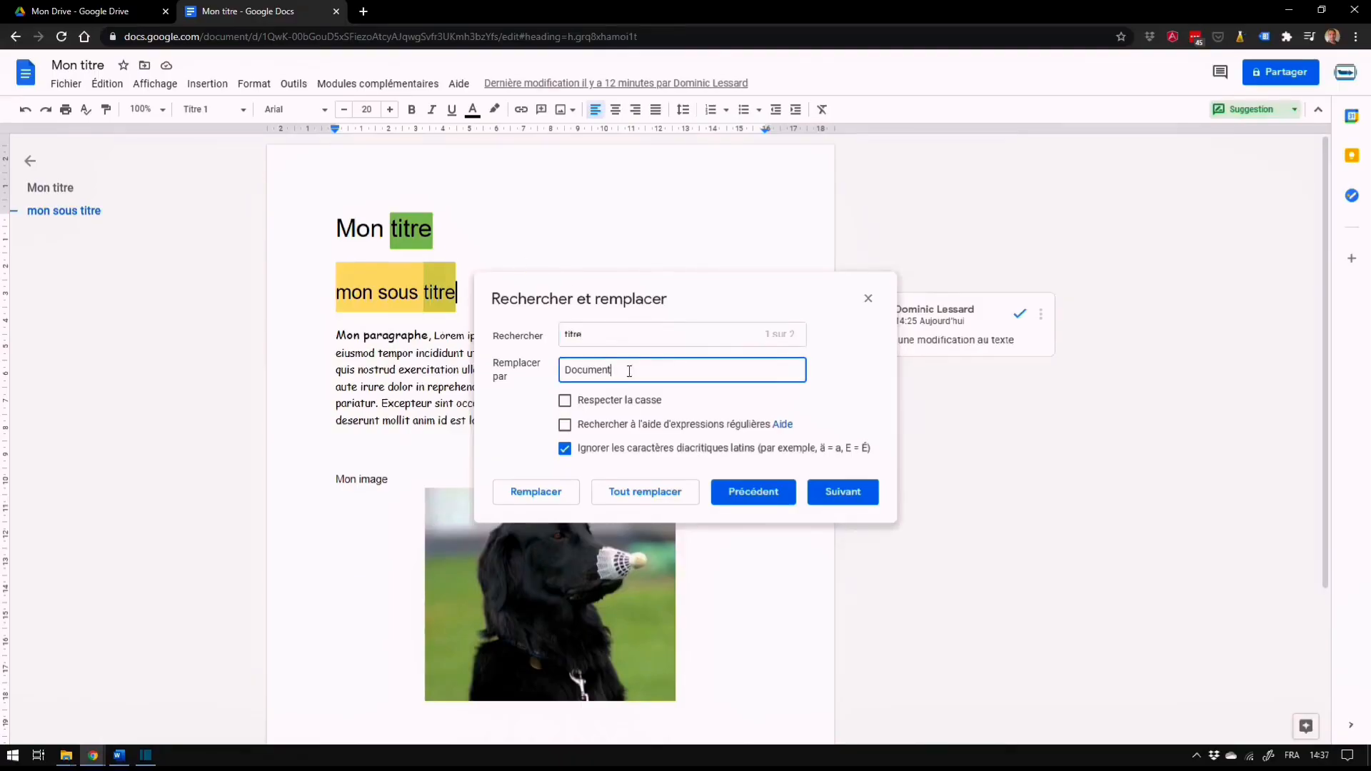
left_click_drag(621, 370, 551, 373)
left_click(625, 373)
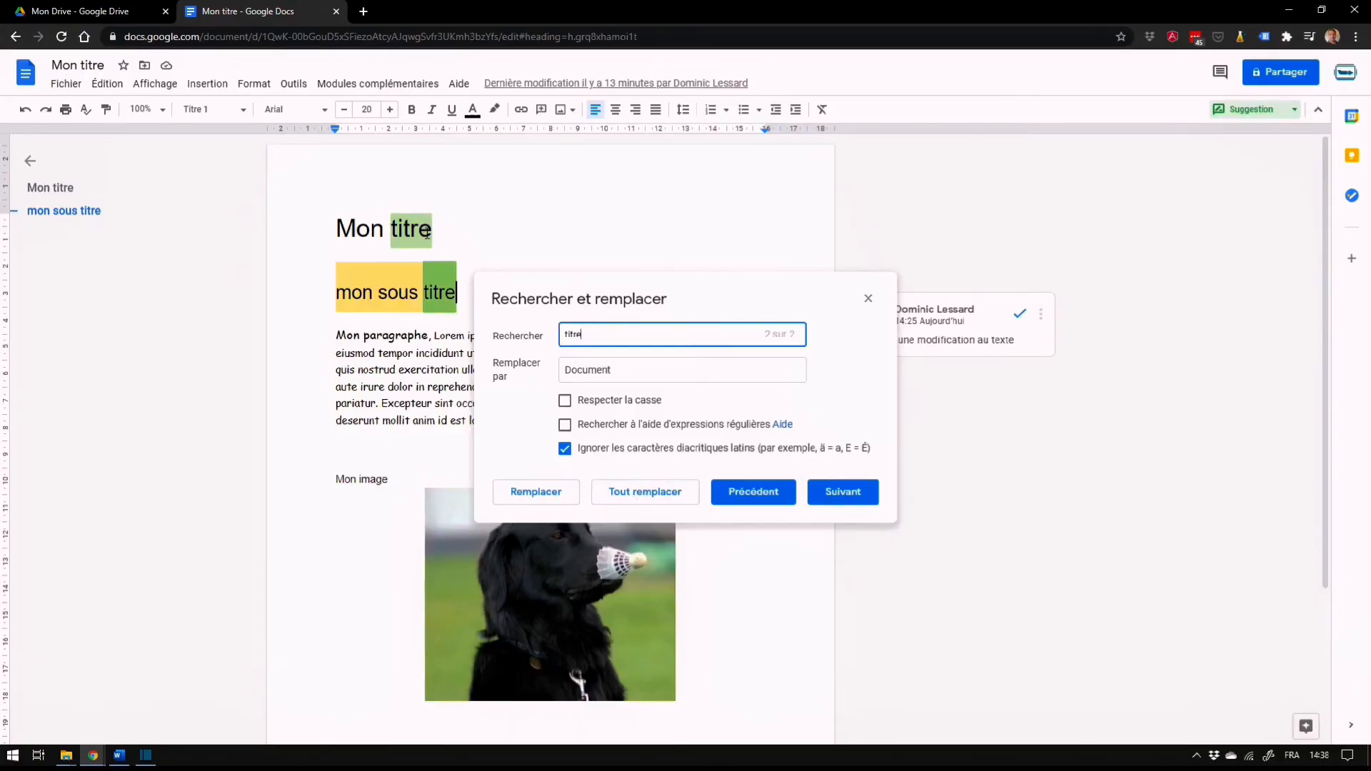
left_click_drag(628, 375, 551, 370)
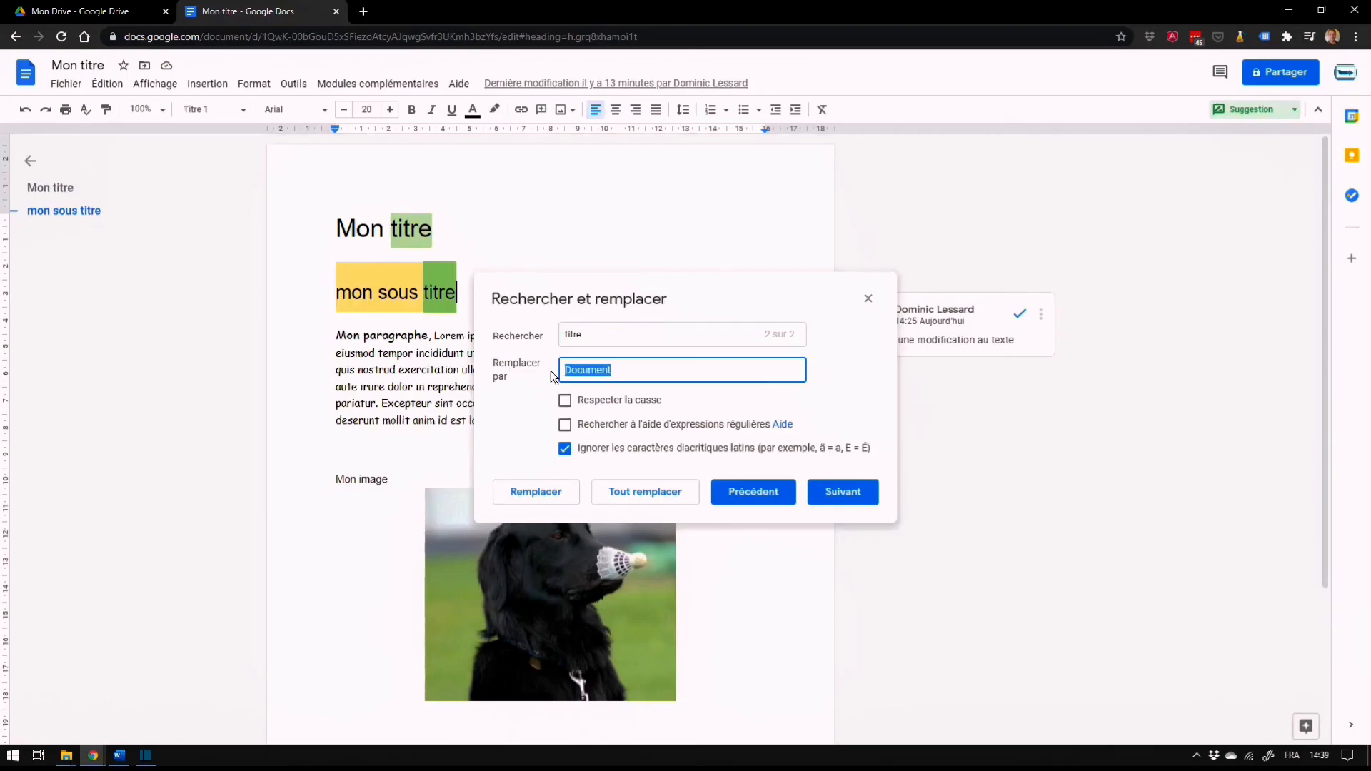
left_click(658, 498)
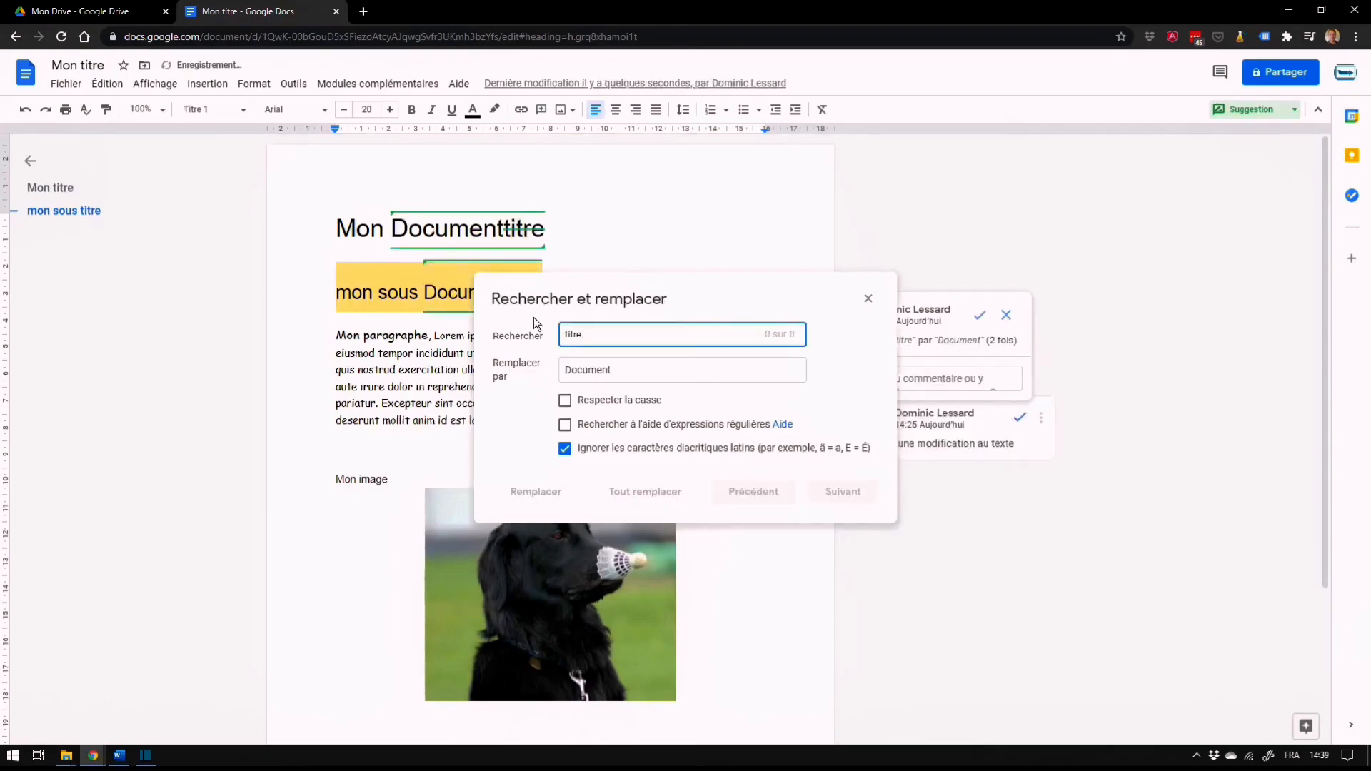
key("Escape")
Review the suggested replacements in the title and subtitle and accept the suggestion changing "titre" to "Document"
left_click(512, 226)
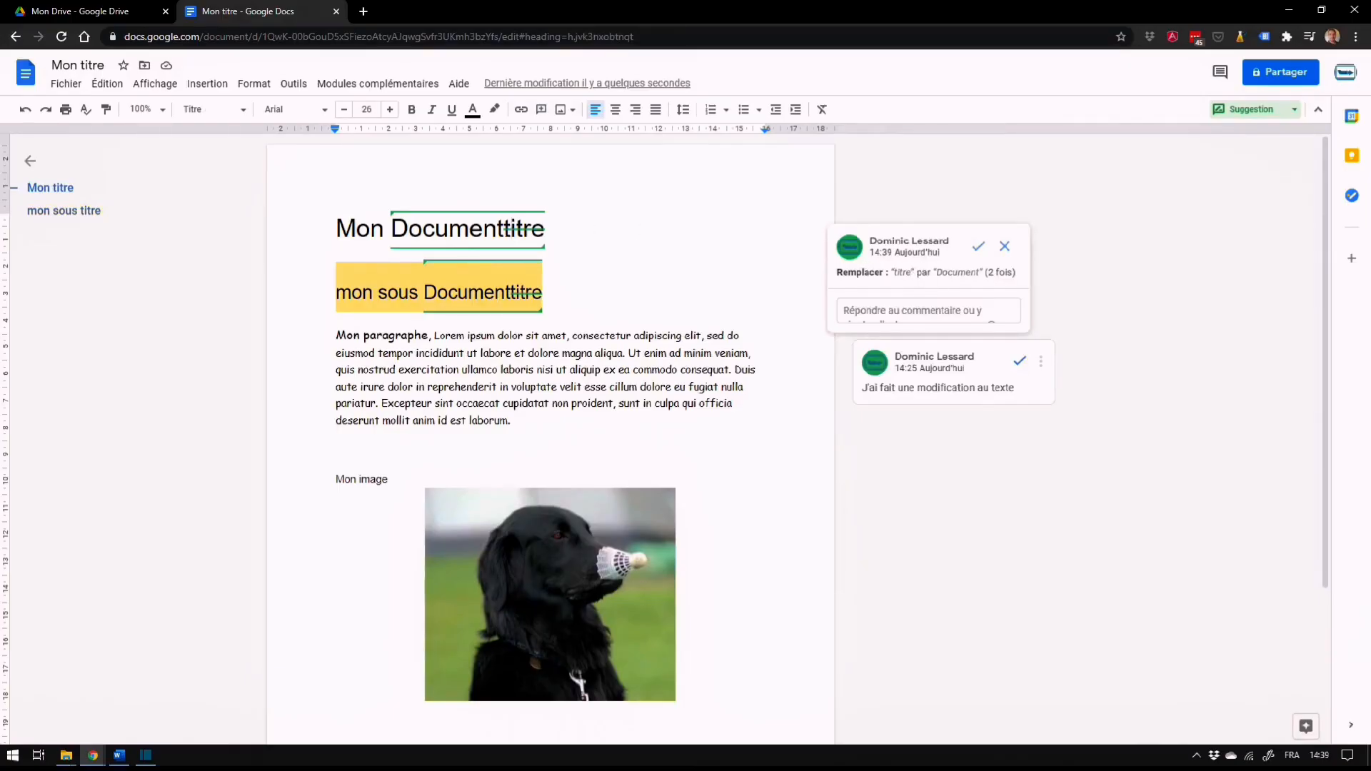
left_click_drag(504, 228, 543, 232)
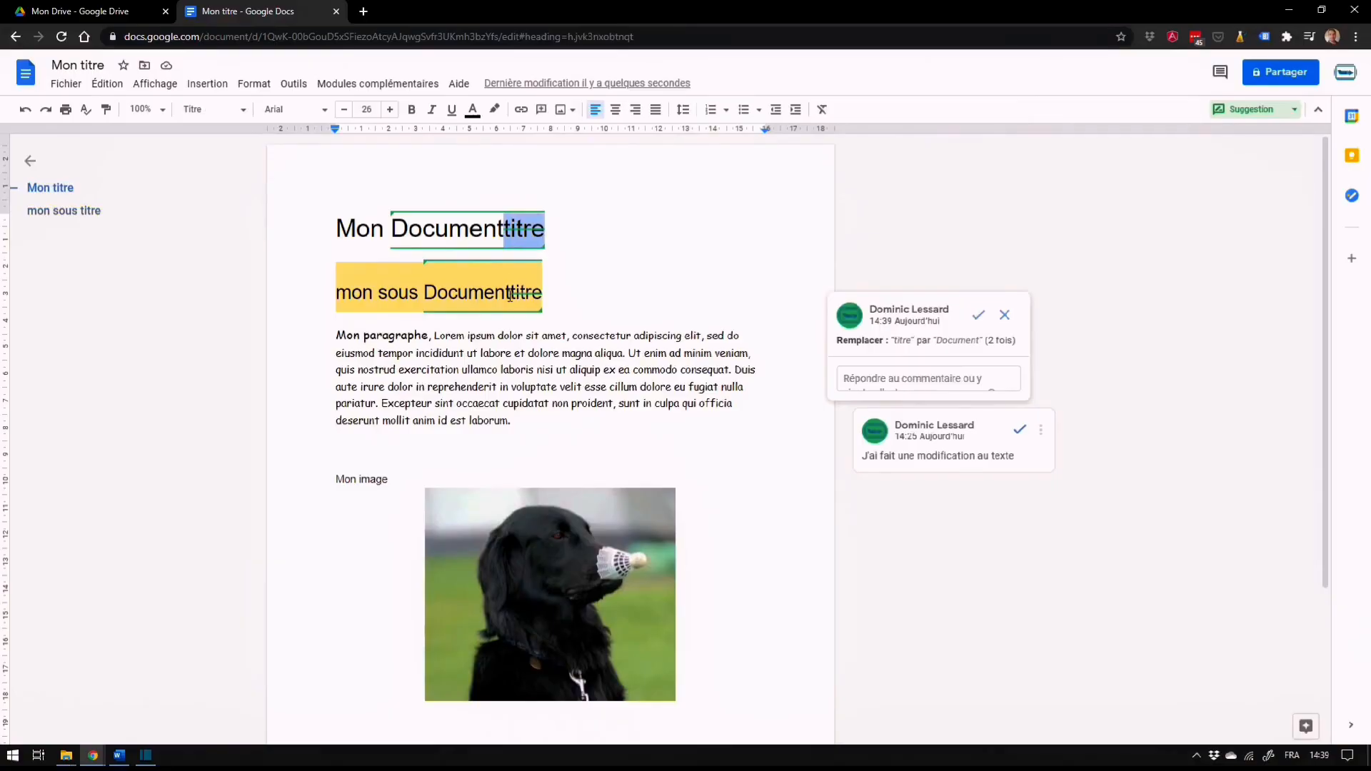
left_click_drag(510, 295, 557, 302)
left_click(621, 313)
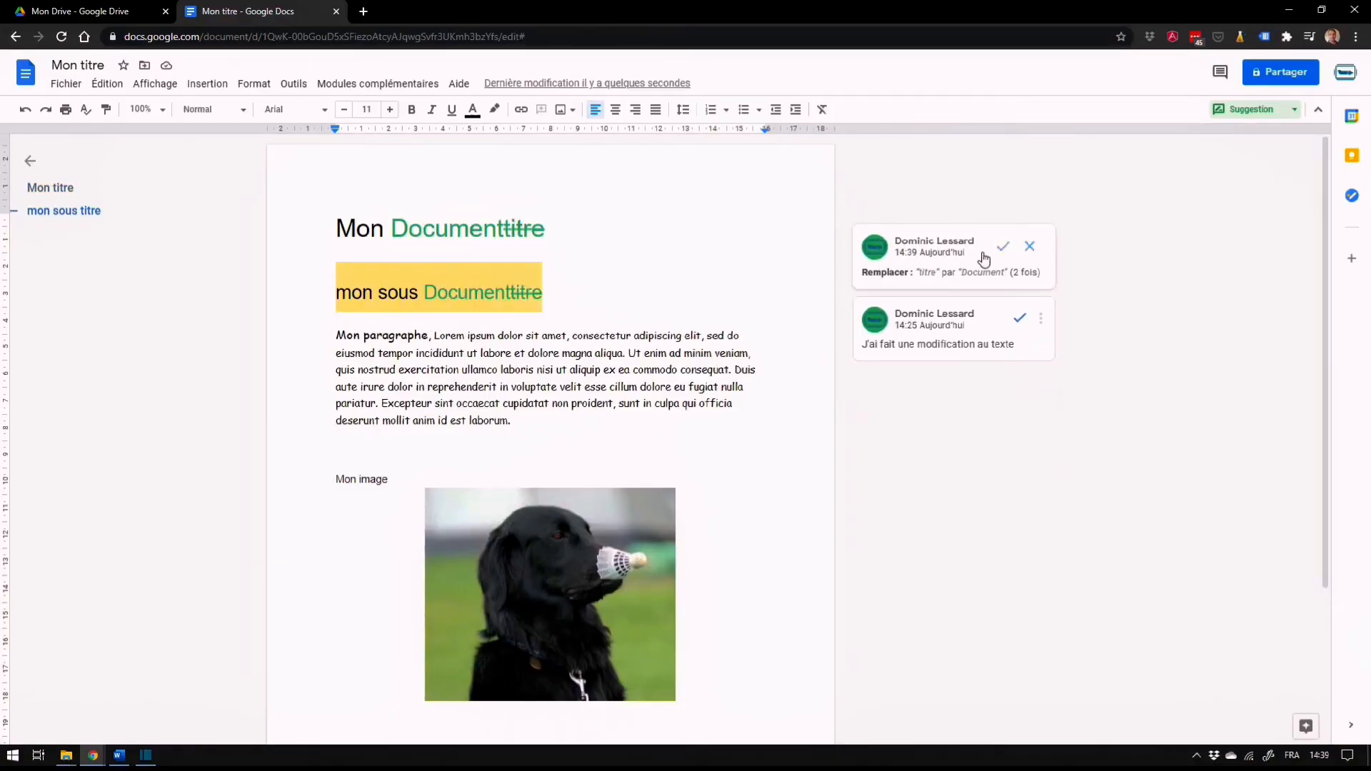
left_click(1003, 246)
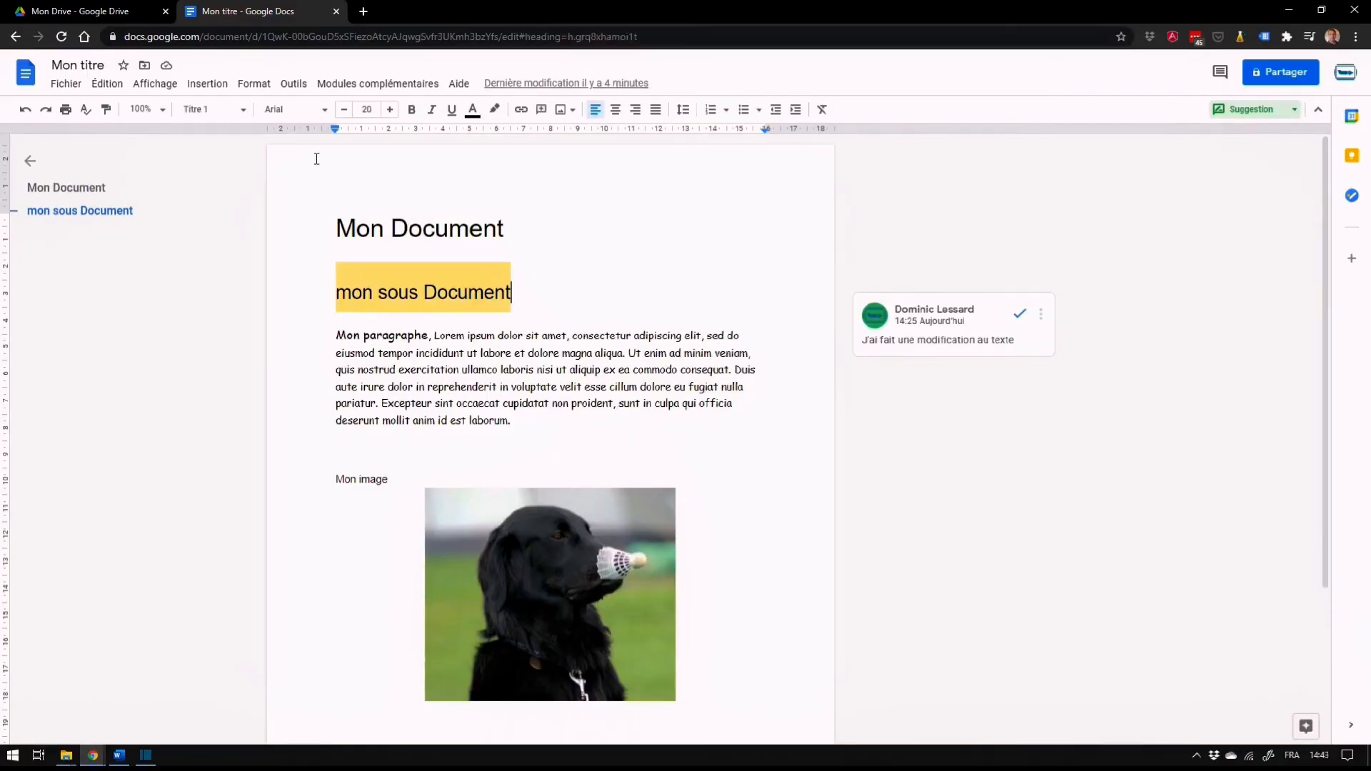
Hide the document's ruler and show it again
left_click(146, 87)
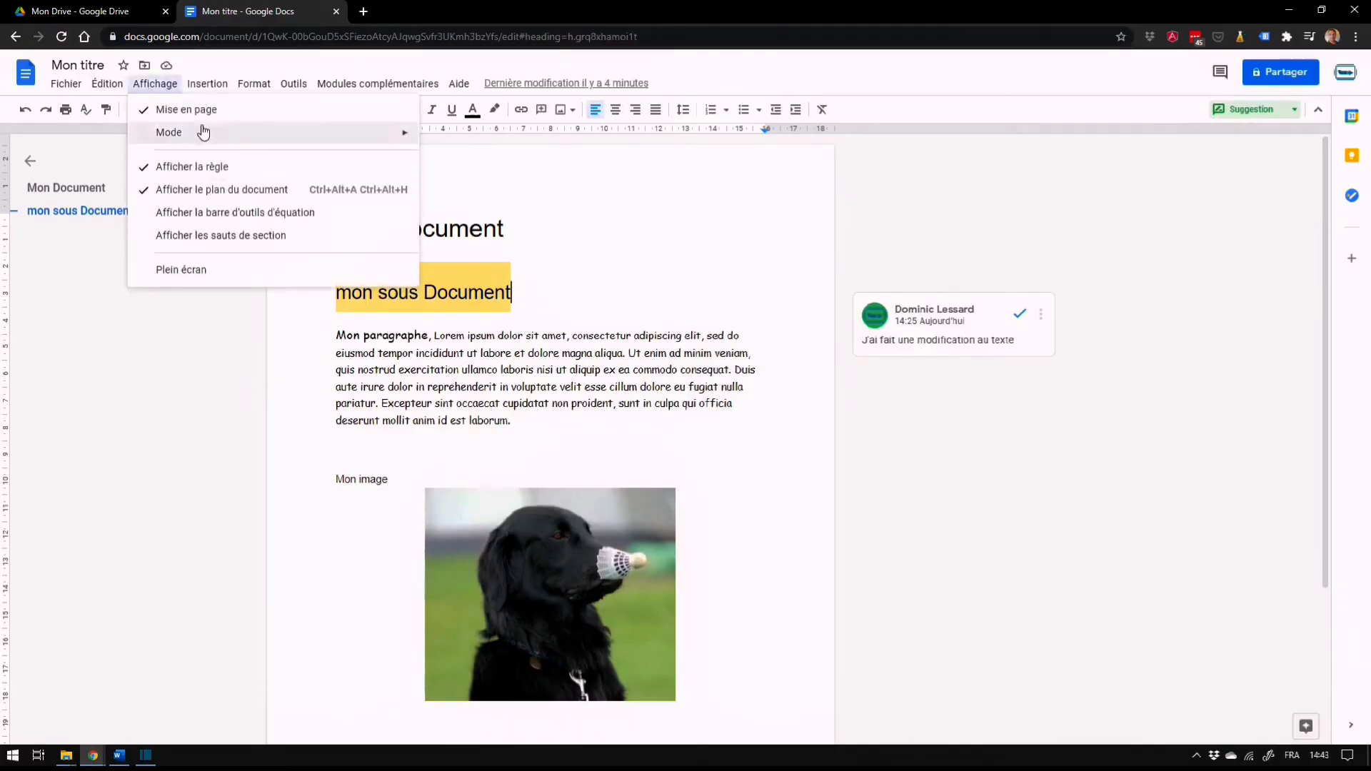
left_click(185, 168)
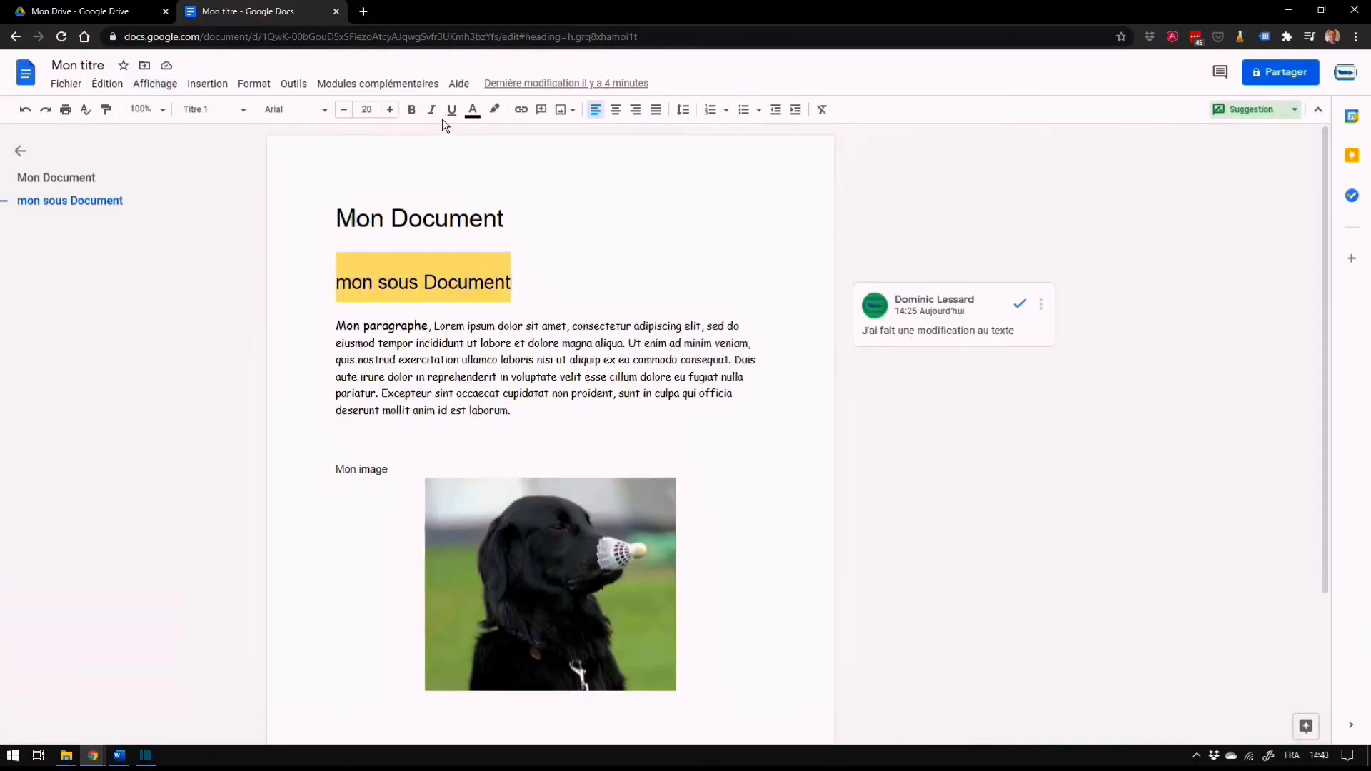
left_click(155, 84)
left_click(188, 154)
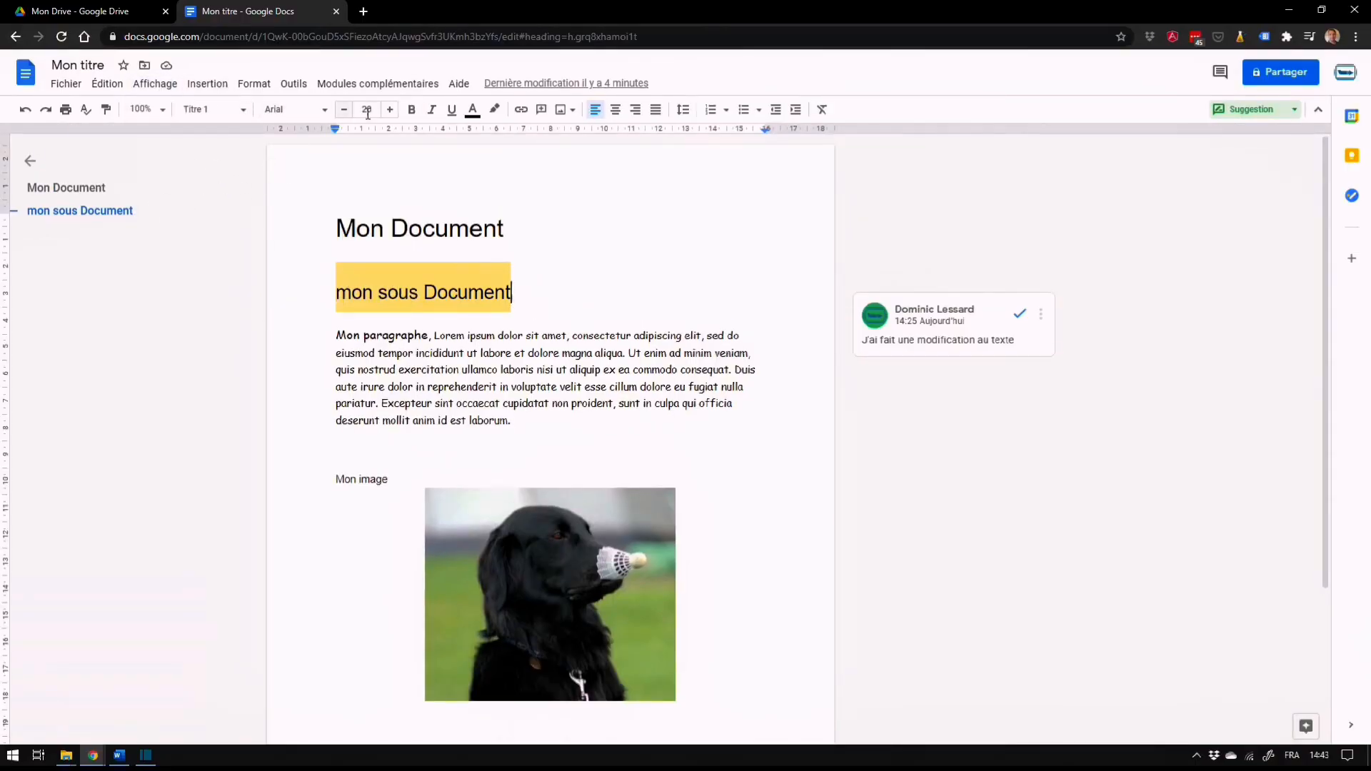
Examine the insertion options for images, tables, drawings, charts, equations, page numbers and breaks
left_click(207, 83)
mouse_move(224, 116)
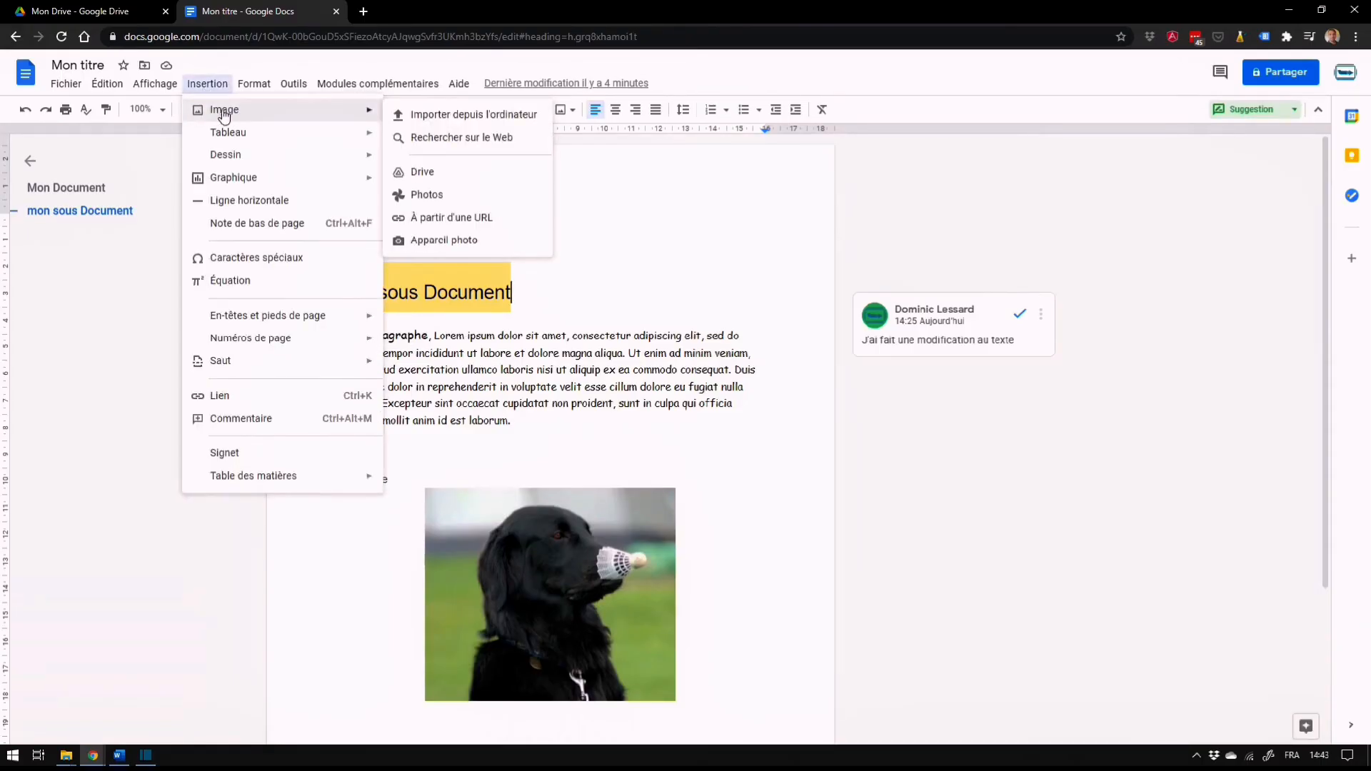
key("Escape")
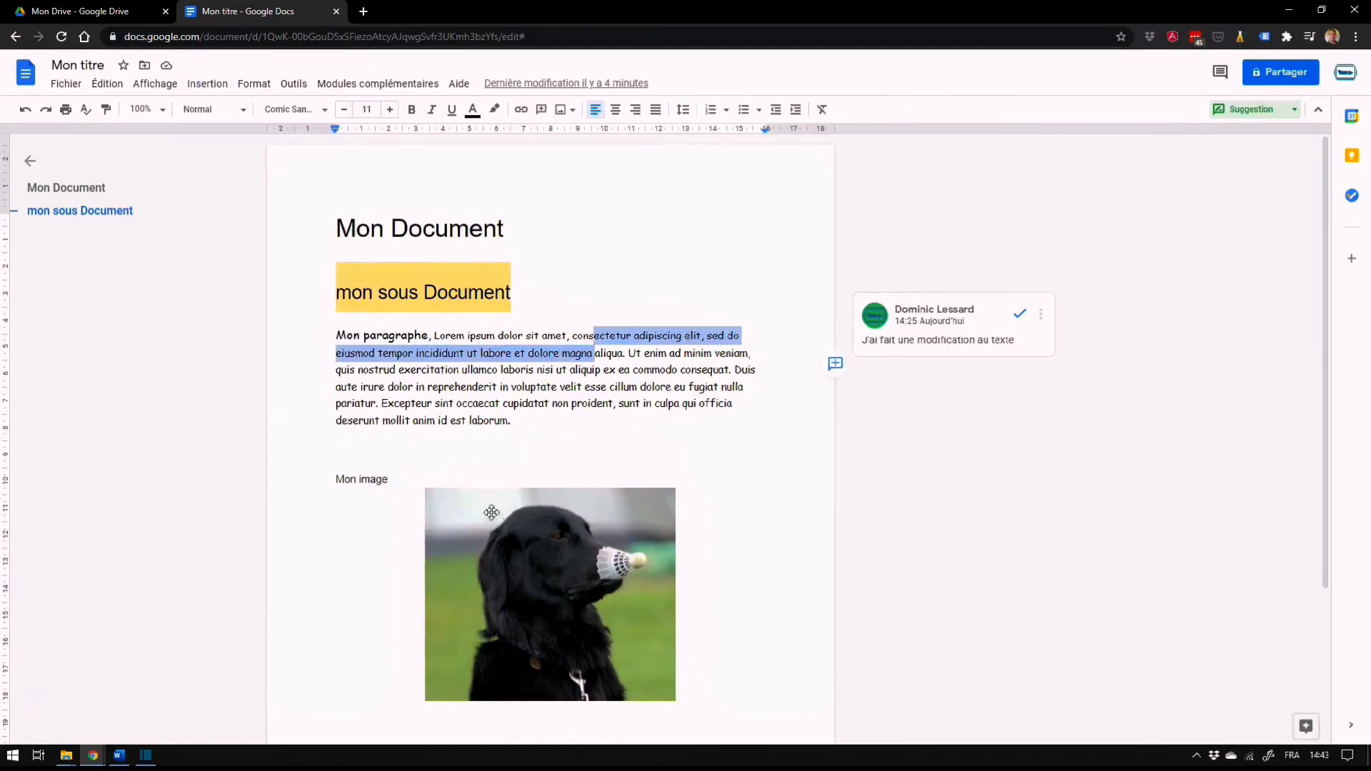
left_click(220, 86)
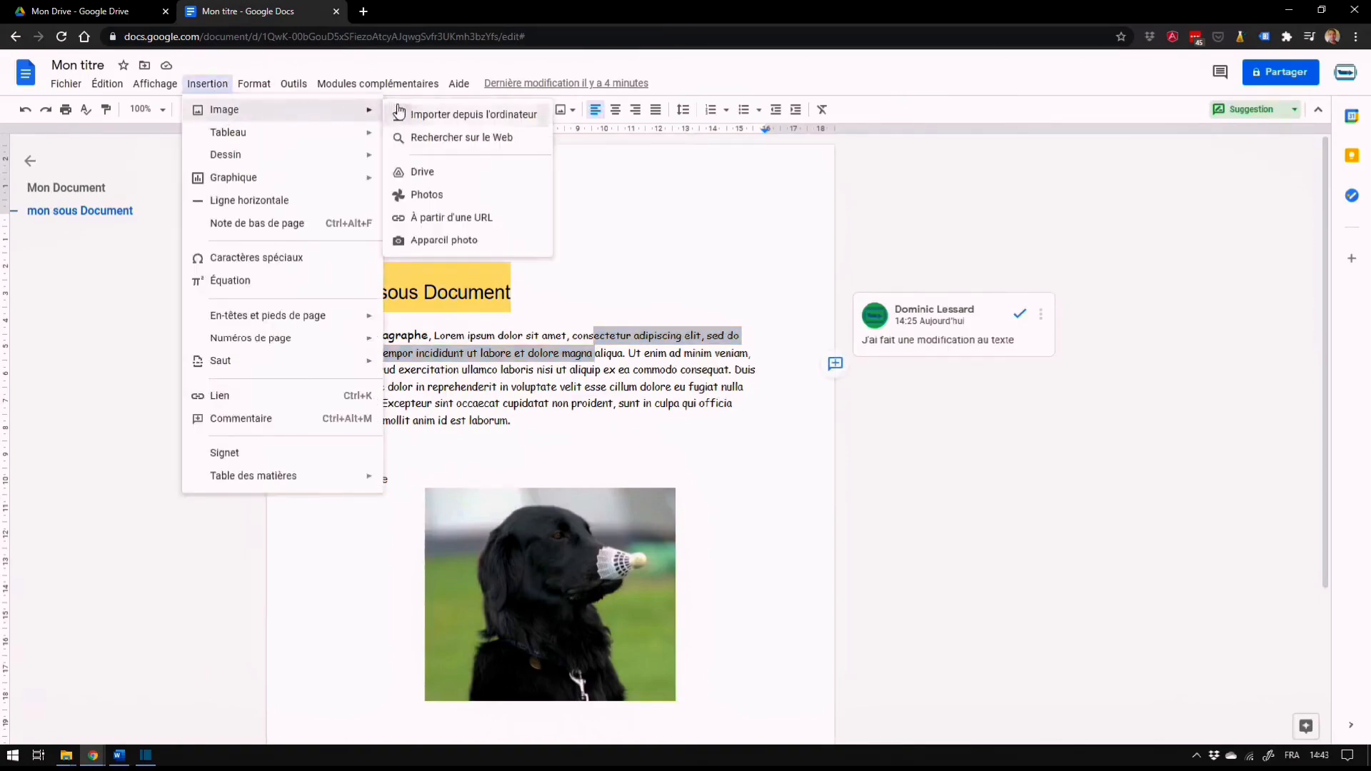
mouse_move(252, 137)
mouse_move(240, 162)
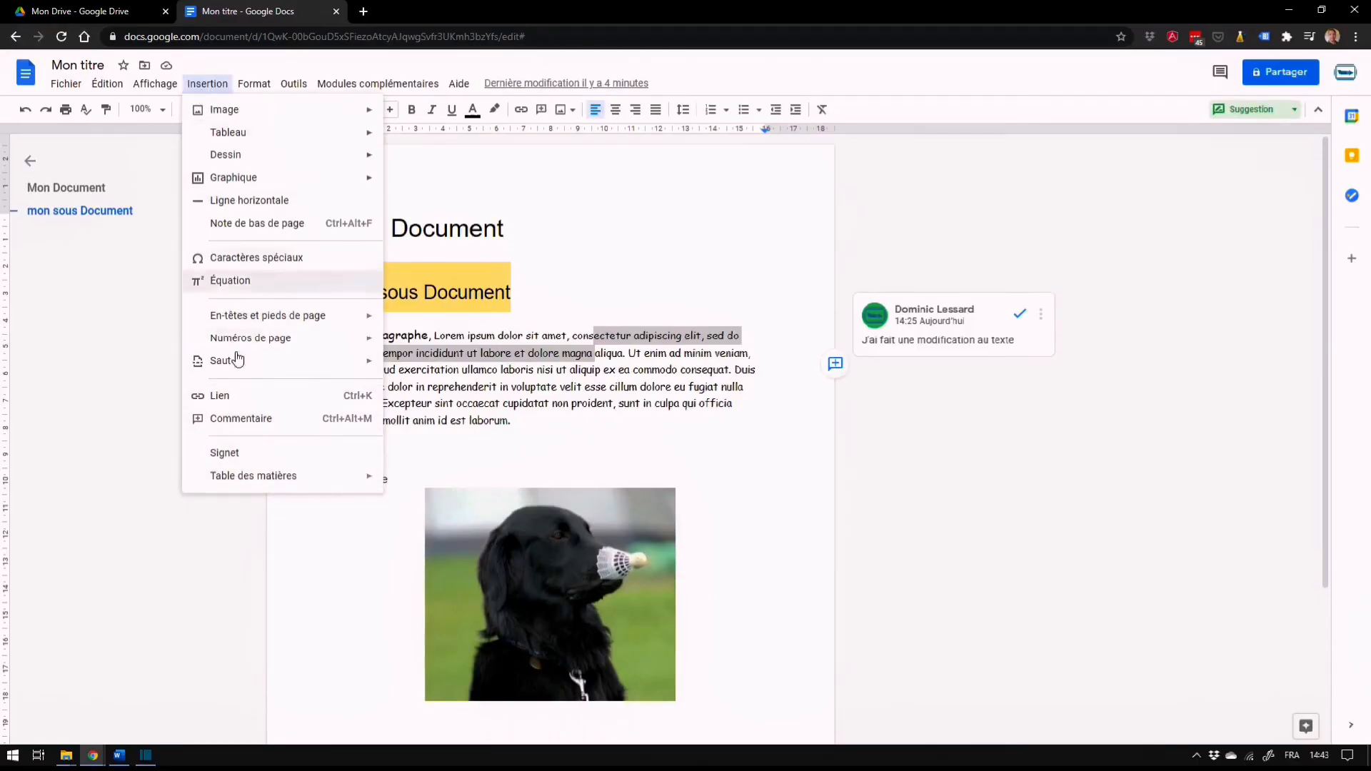
Examine the text formatting options, such as bold, italic, strikethrough, superscript and subscript
left_click(253, 85)
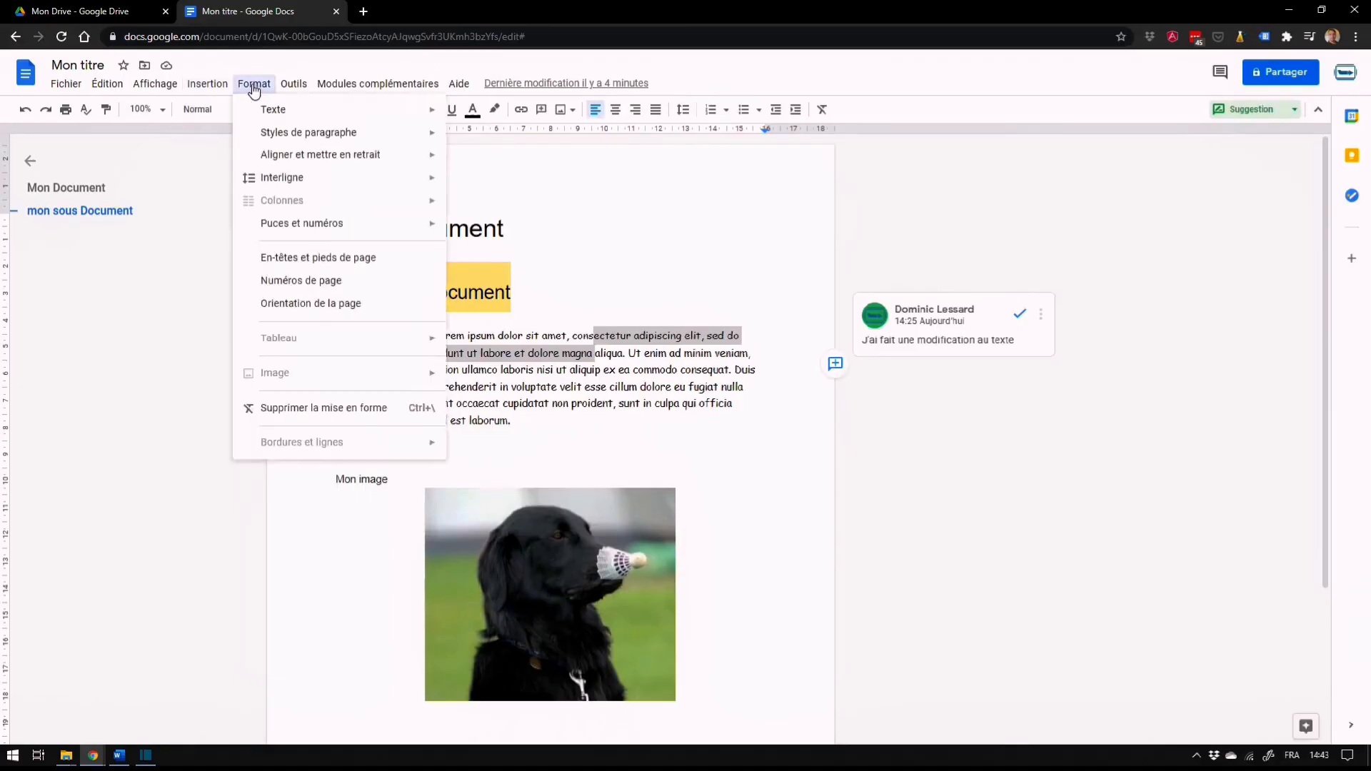
mouse_move(377, 115)
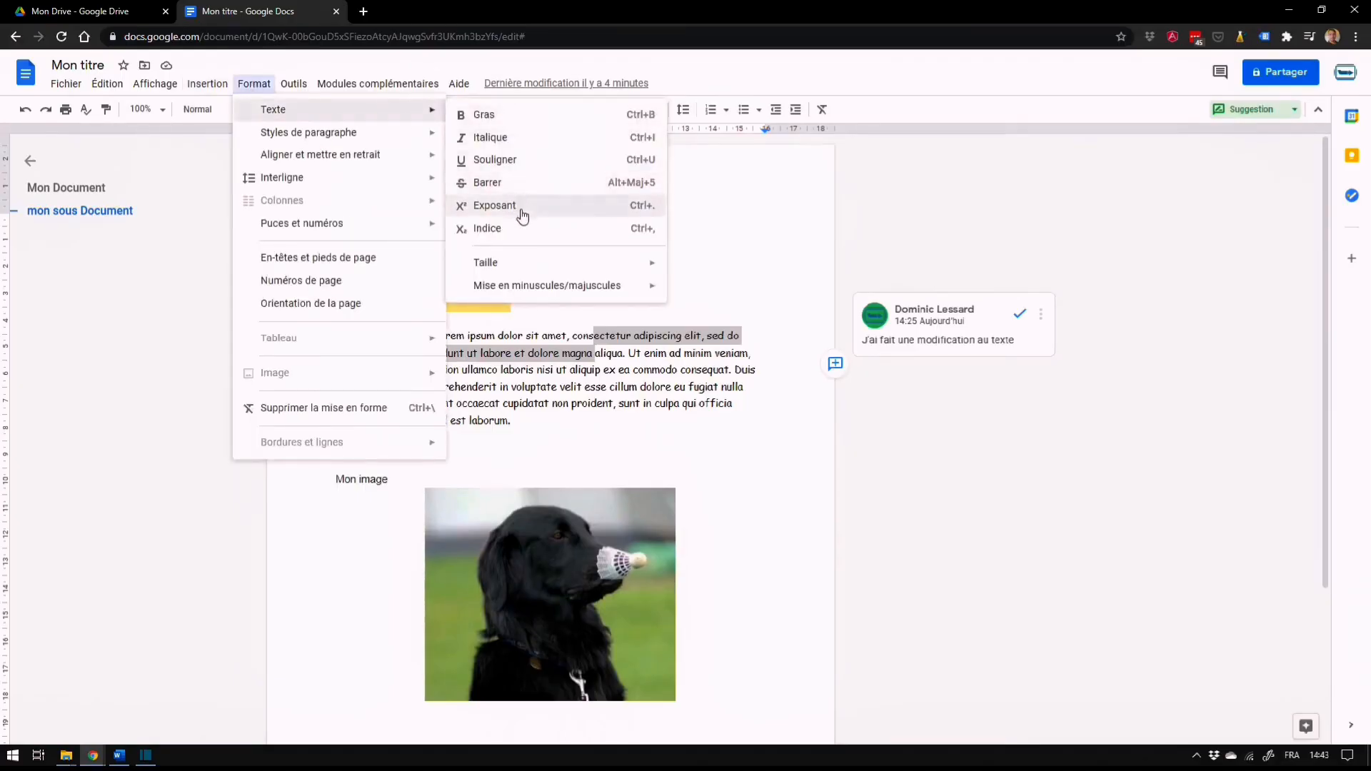
left_click(358, 64)
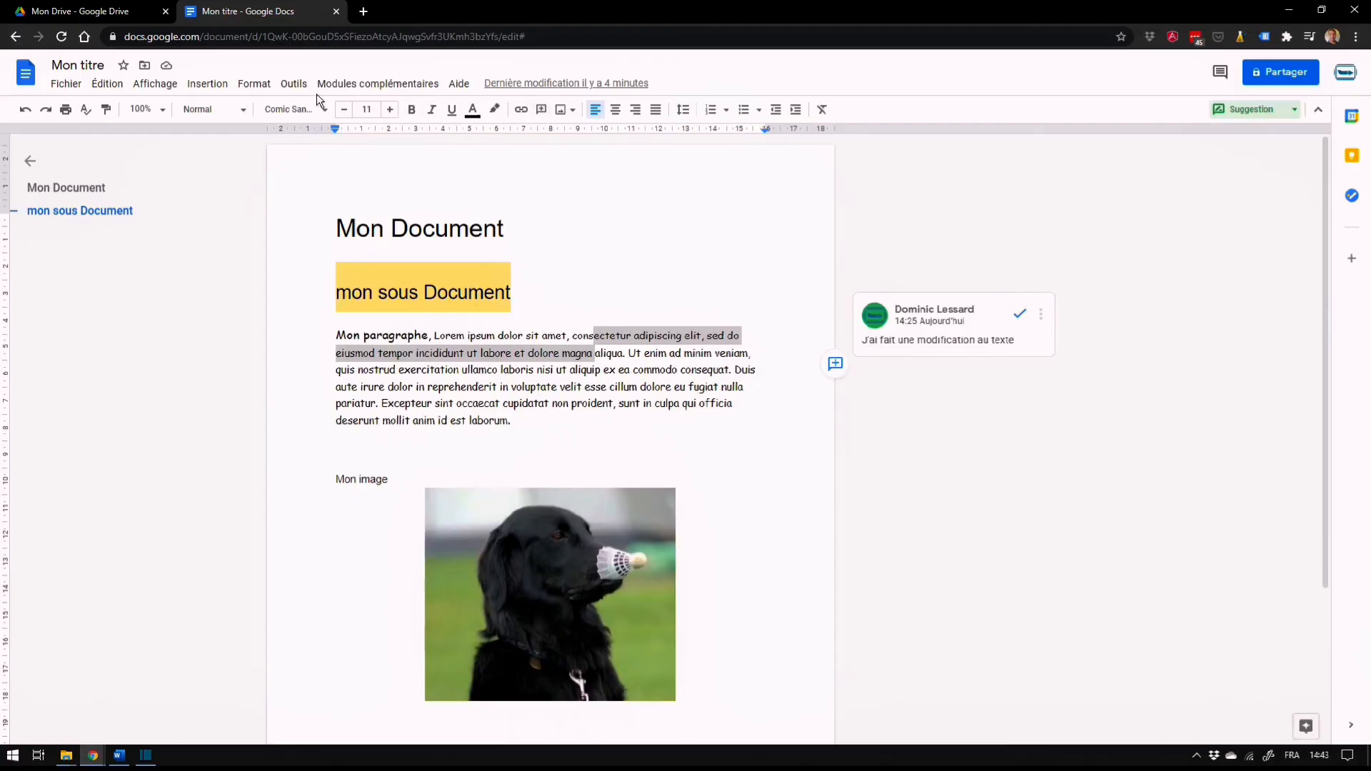
Clear the formatting of the whole paragraph below the subtitle and accept the resulting style suggestion
left_click(253, 84)
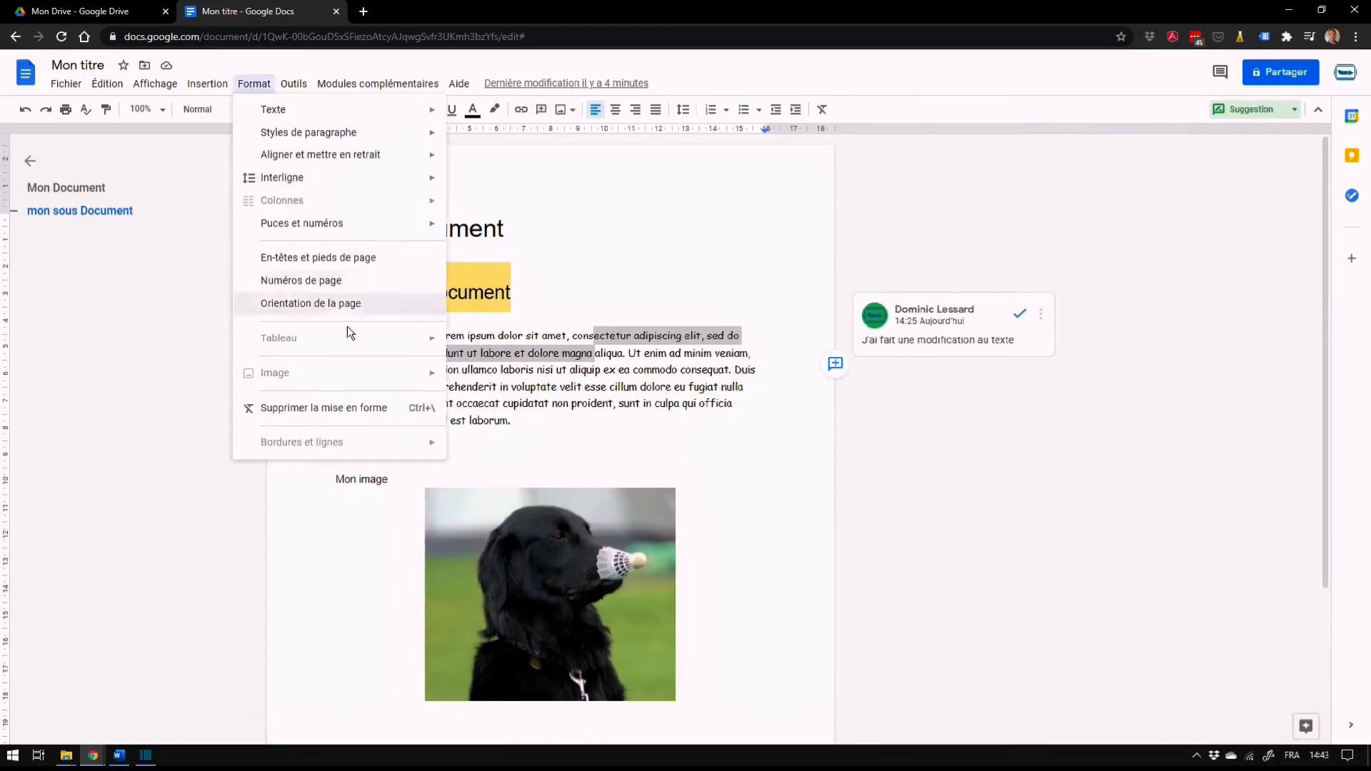
left_click(323, 419)
left_click_drag(341, 334, 523, 421)
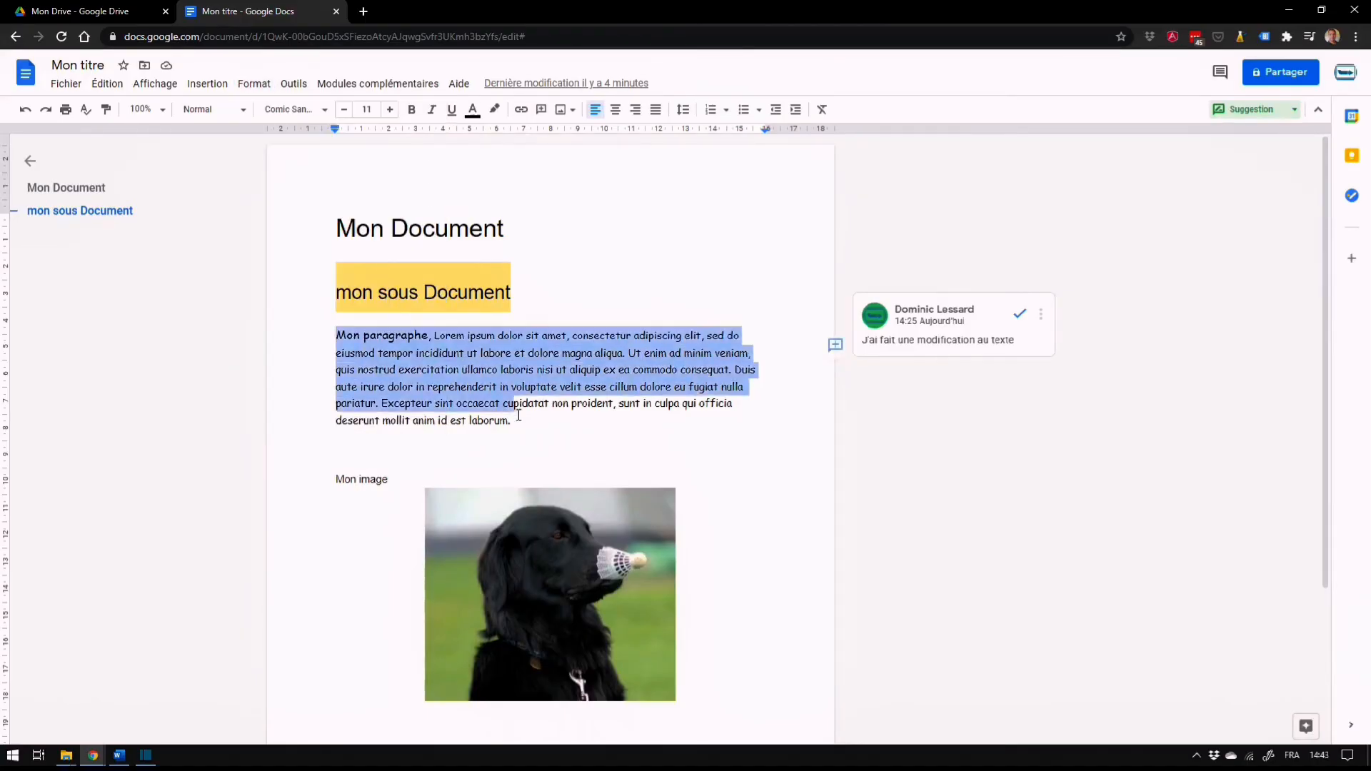
left_click(254, 84)
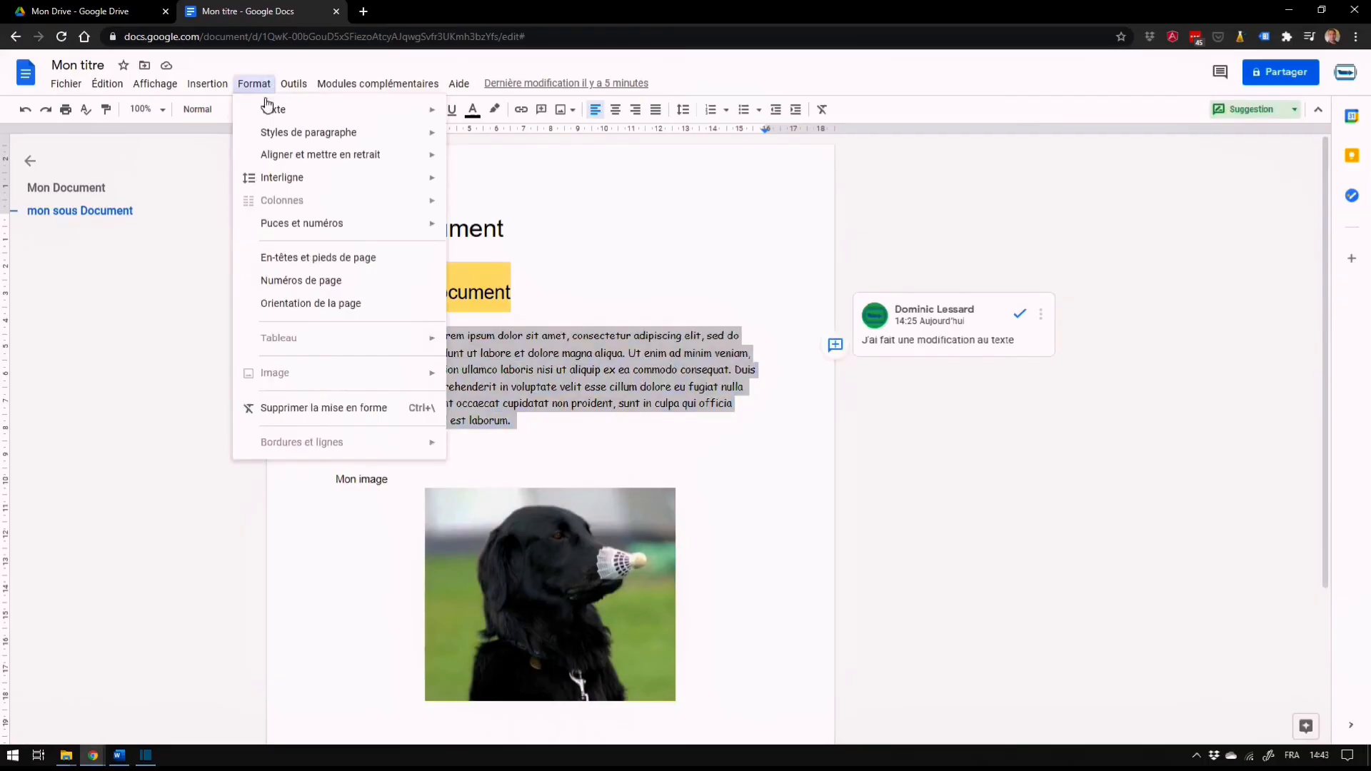
left_click(347, 409)
left_click(509, 349)
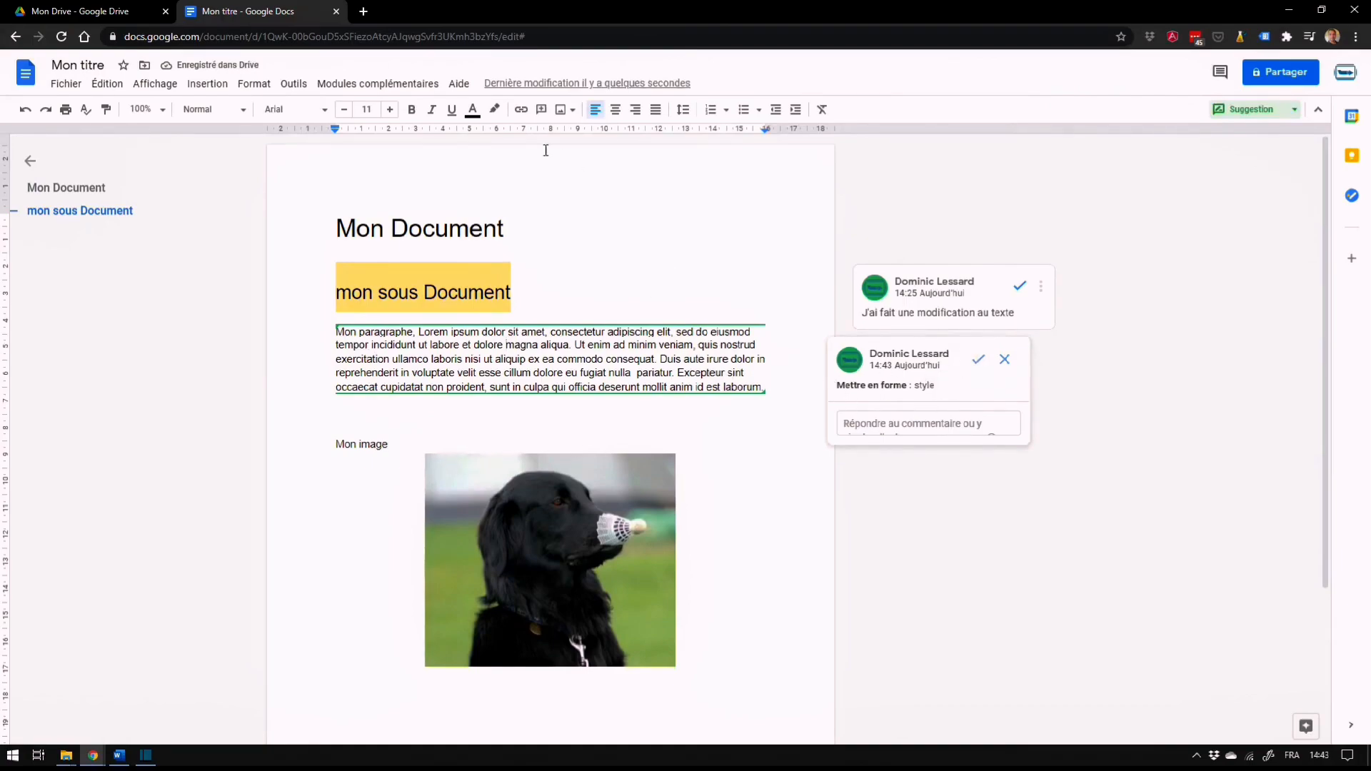
left_click(978, 360)
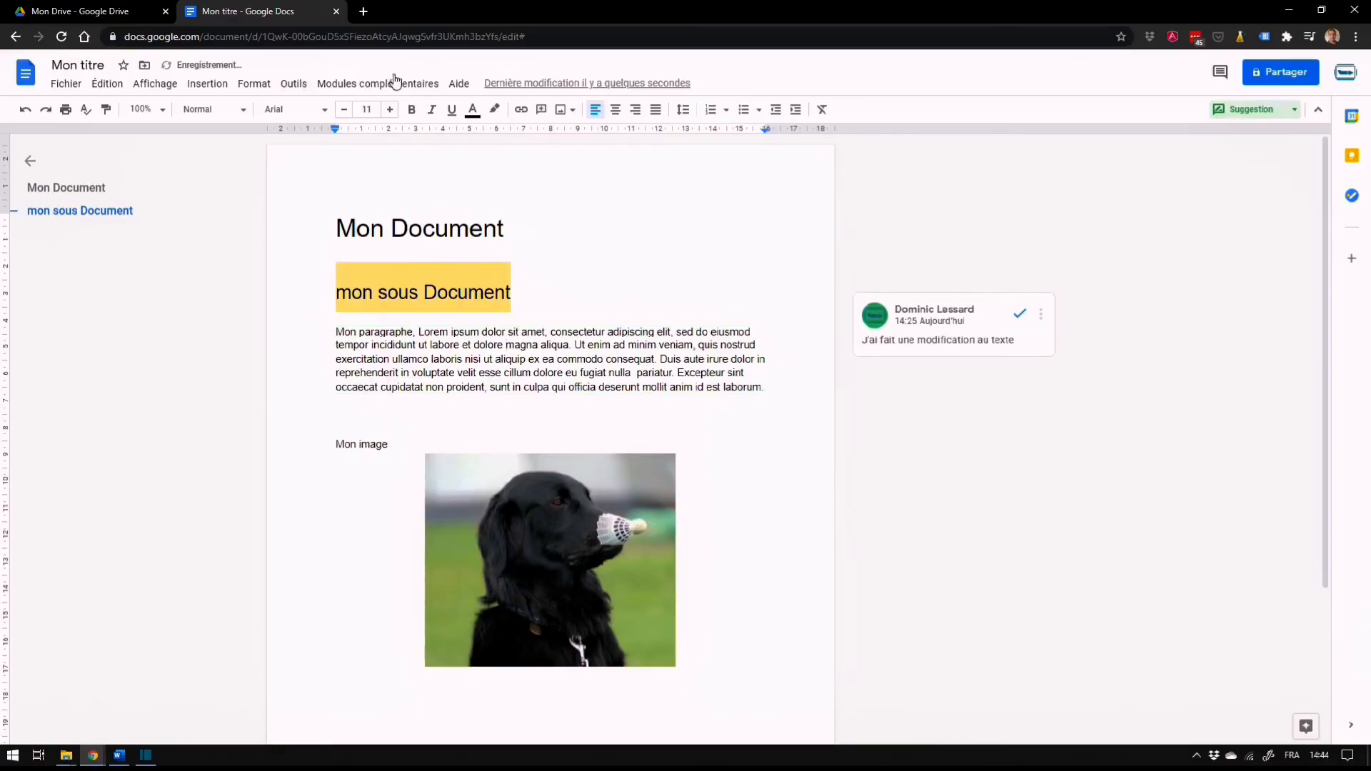
Examine the tools for spelling, word count, document comparison, citations, dictionary, translation and voice typing
left_click(293, 84)
mouse_move(316, 86)
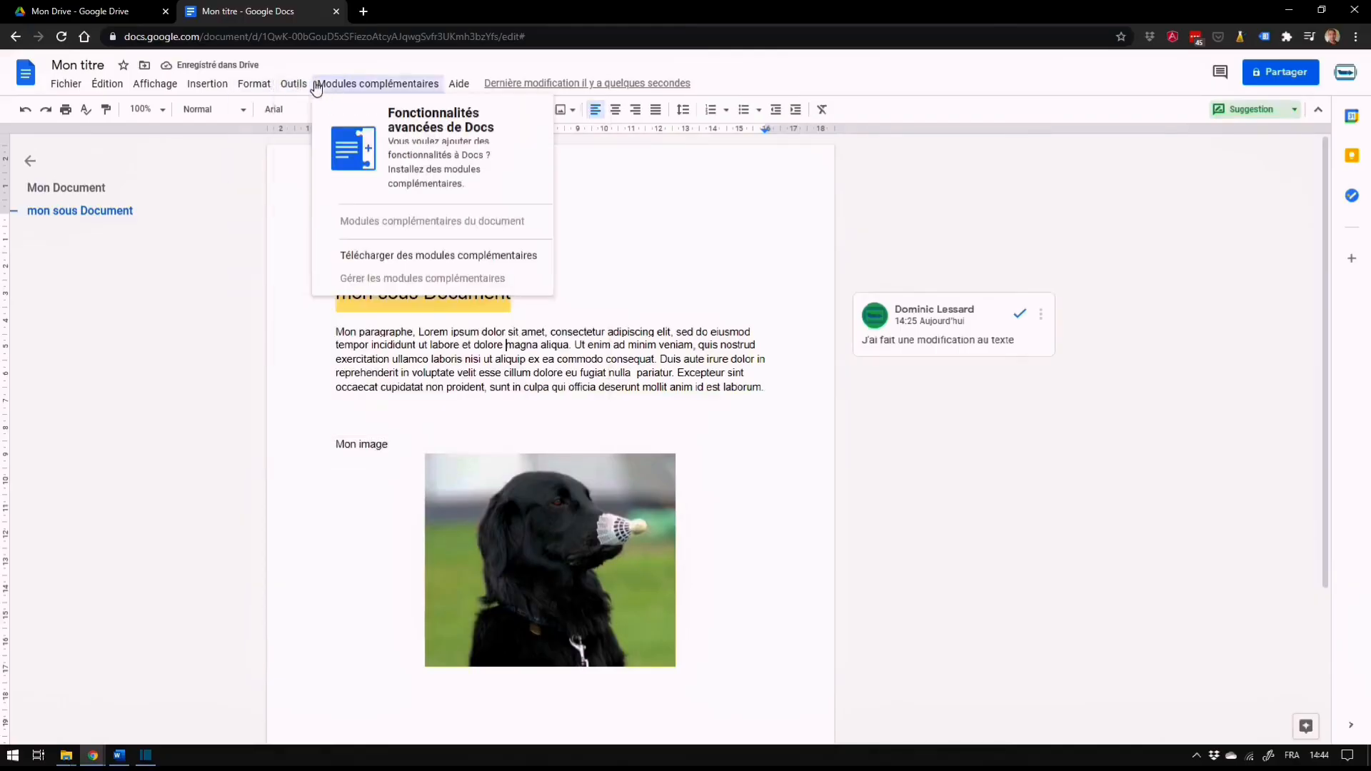
mouse_move(331, 111)
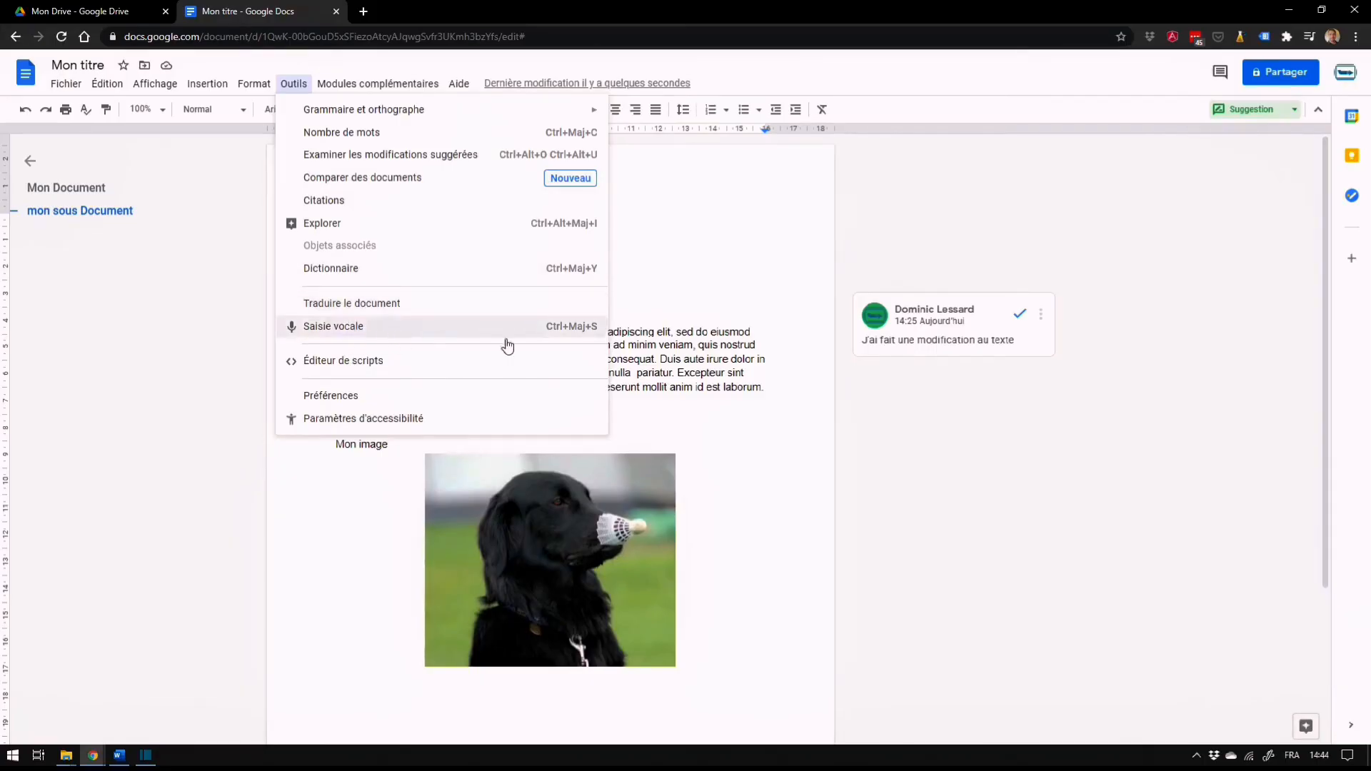
left_click(722, 358)
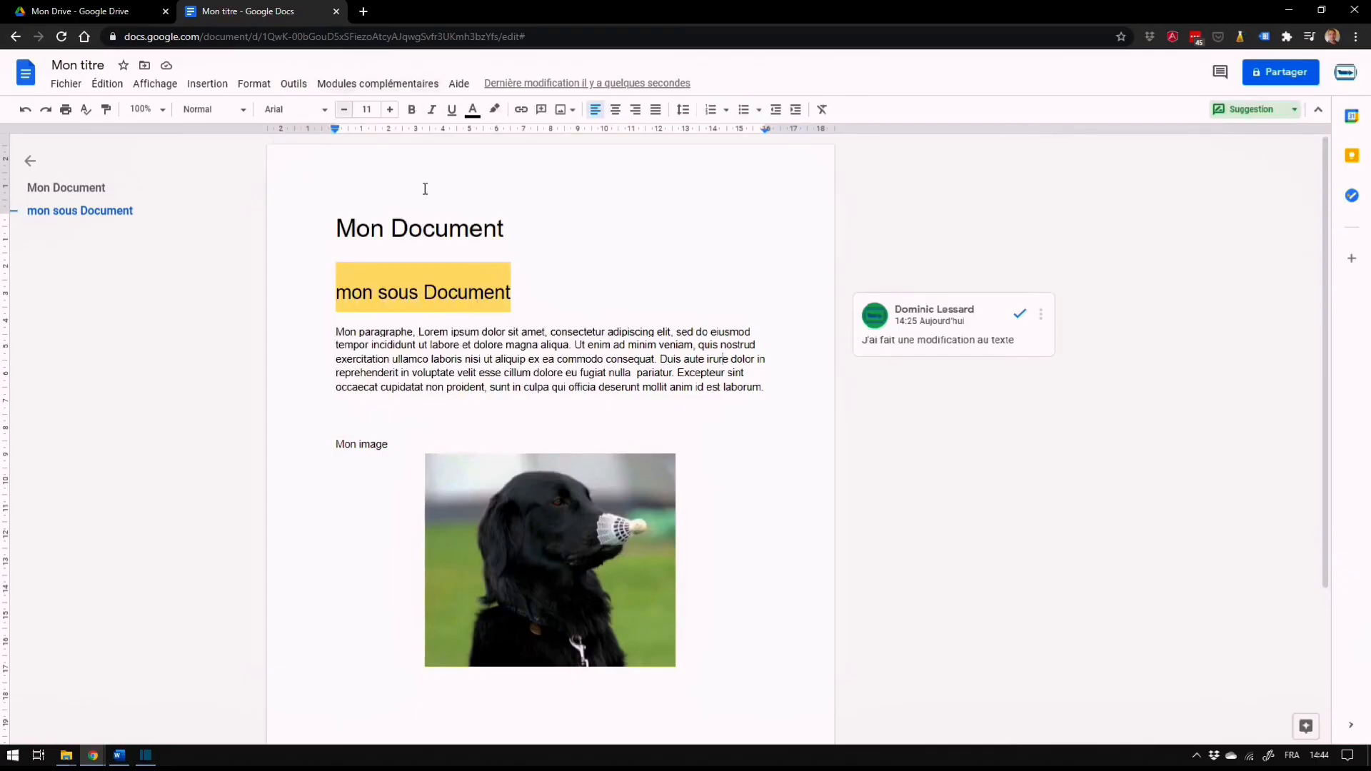
Dictate "Bonjour à tous j'ajoute du texte simplement en le dictant" below the dog image with French voice typing, and close voice typing
left_click(726, 481)
scroll(711, 547, "down", 3)
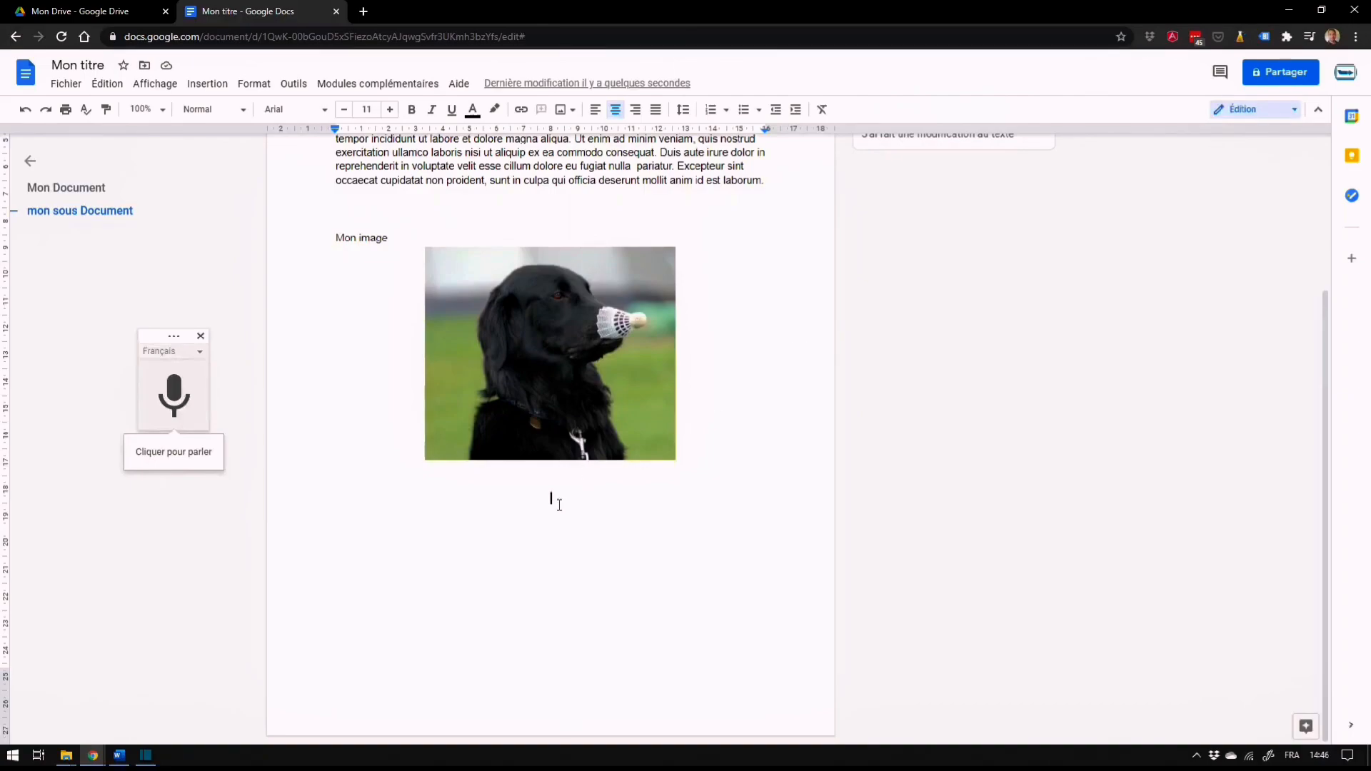
left_click(183, 404)
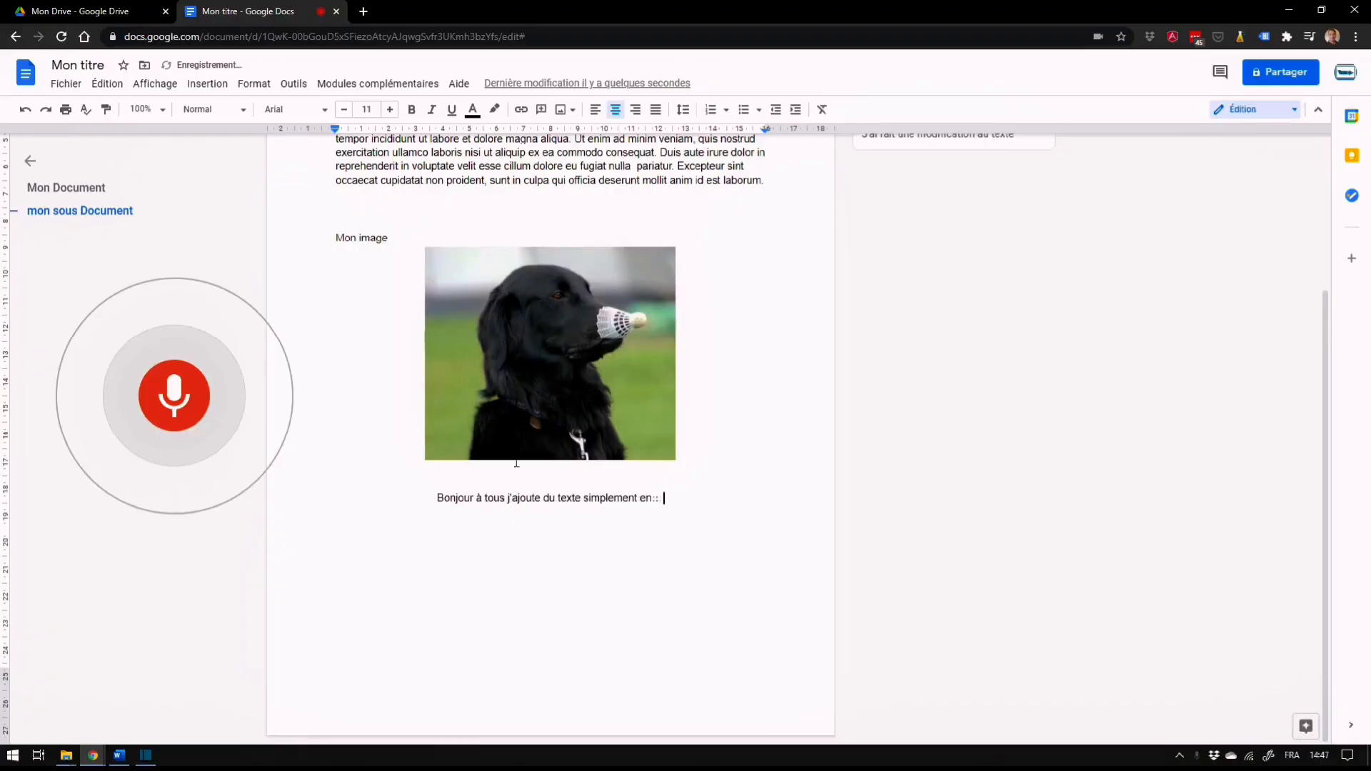
left_click(190, 409)
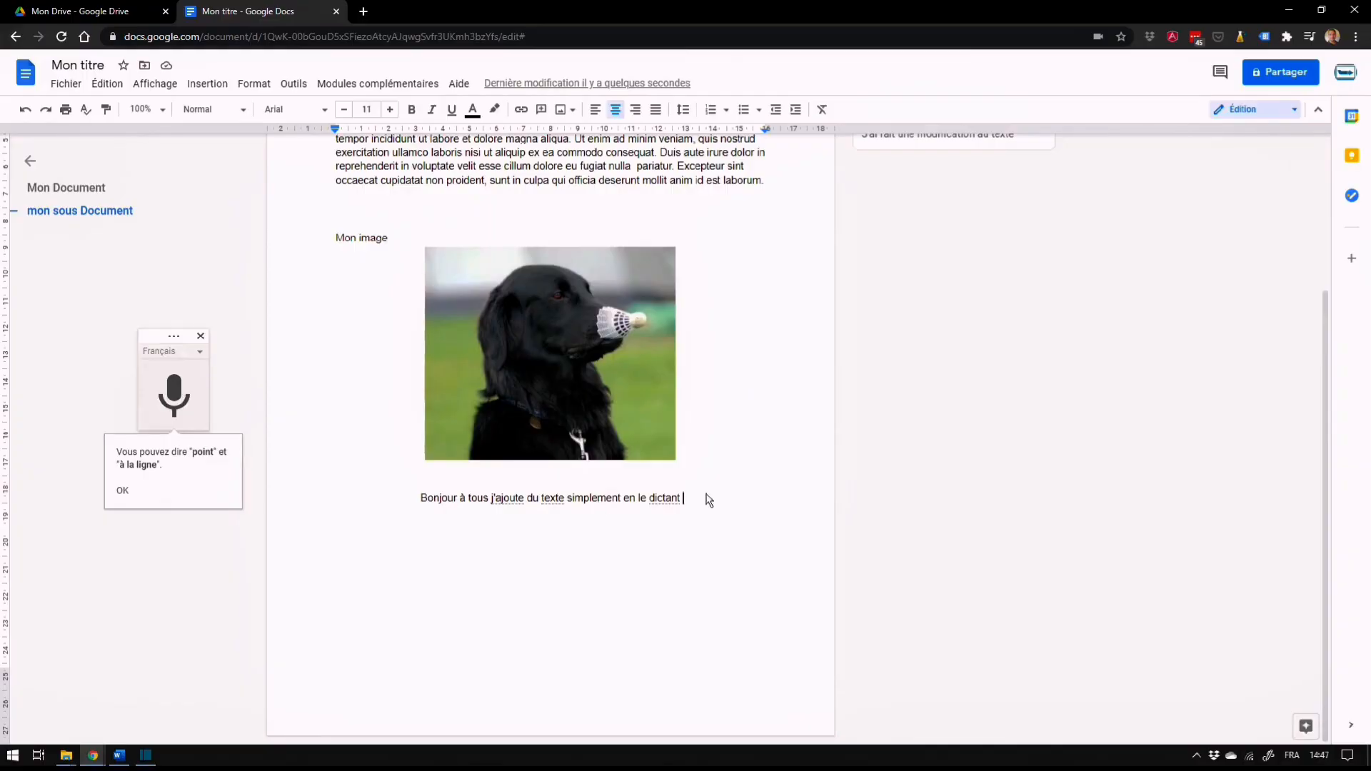
triple_click(465, 488)
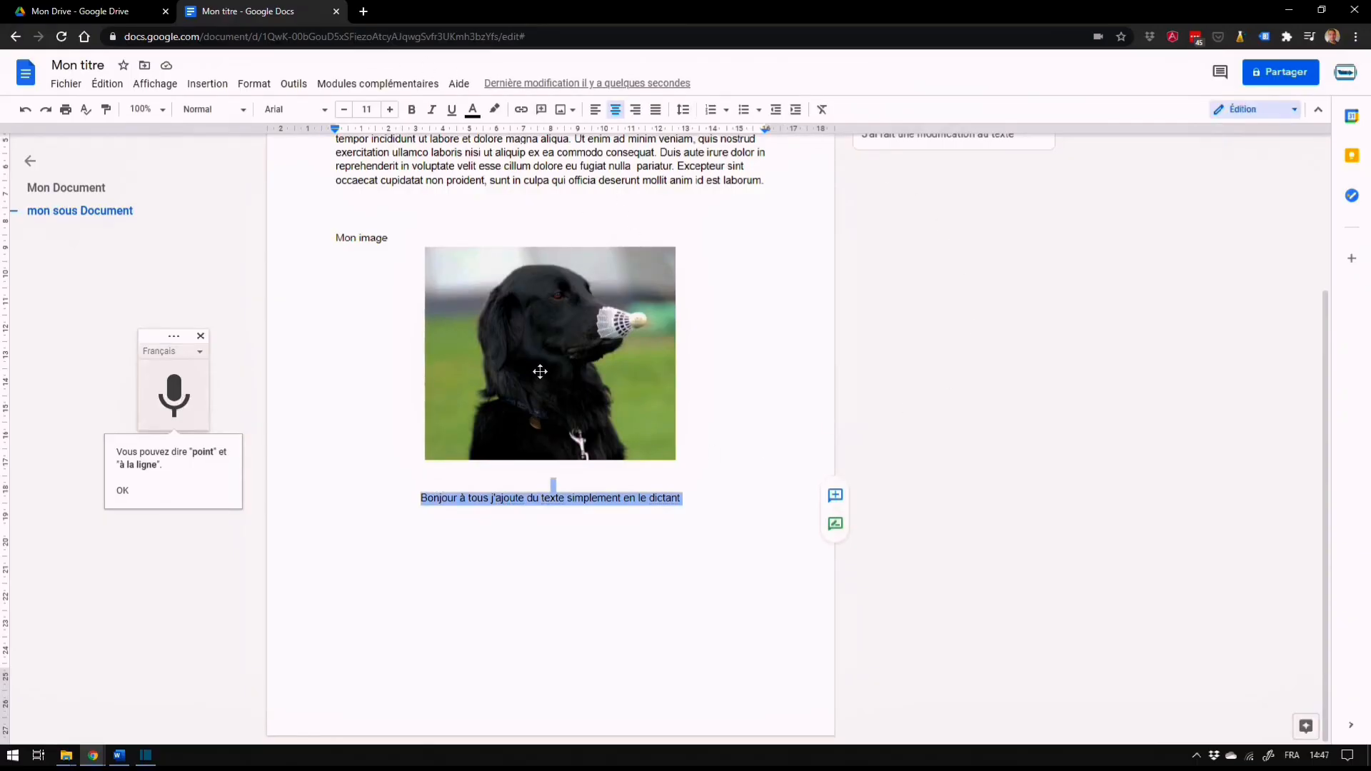
left_click(476, 549)
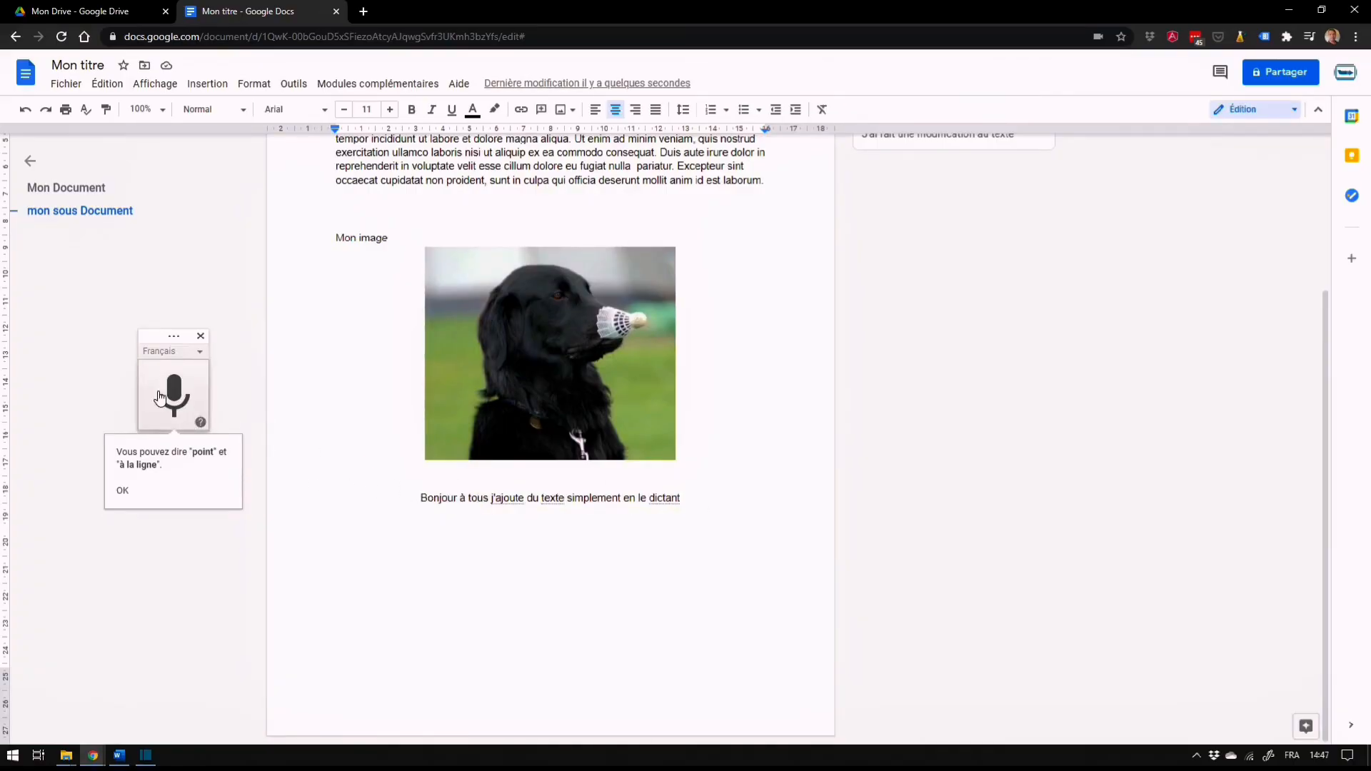
left_click_drag(685, 506, 408, 496)
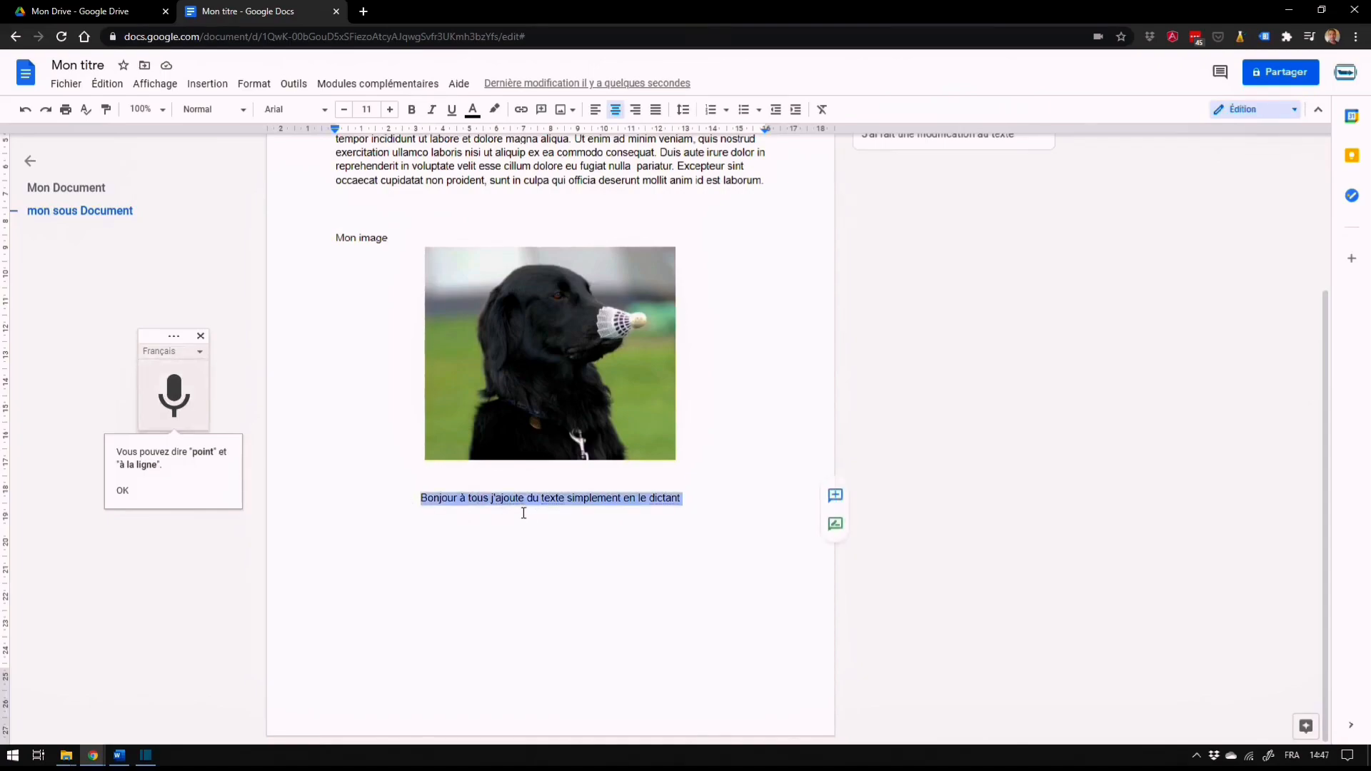
left_click(601, 542)
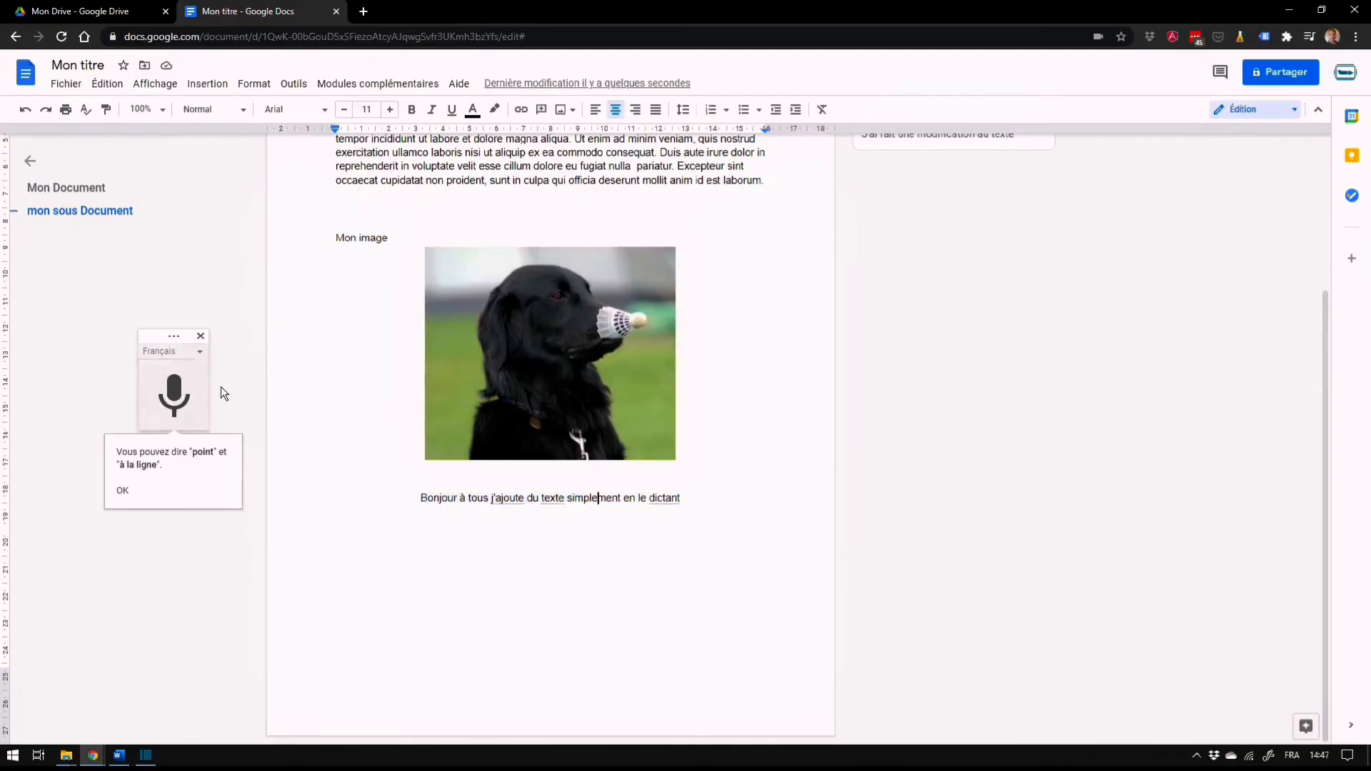
left_click(201, 337)
Examine the add-on commands and the help resources
left_click(392, 84)
mouse_move(459, 87)
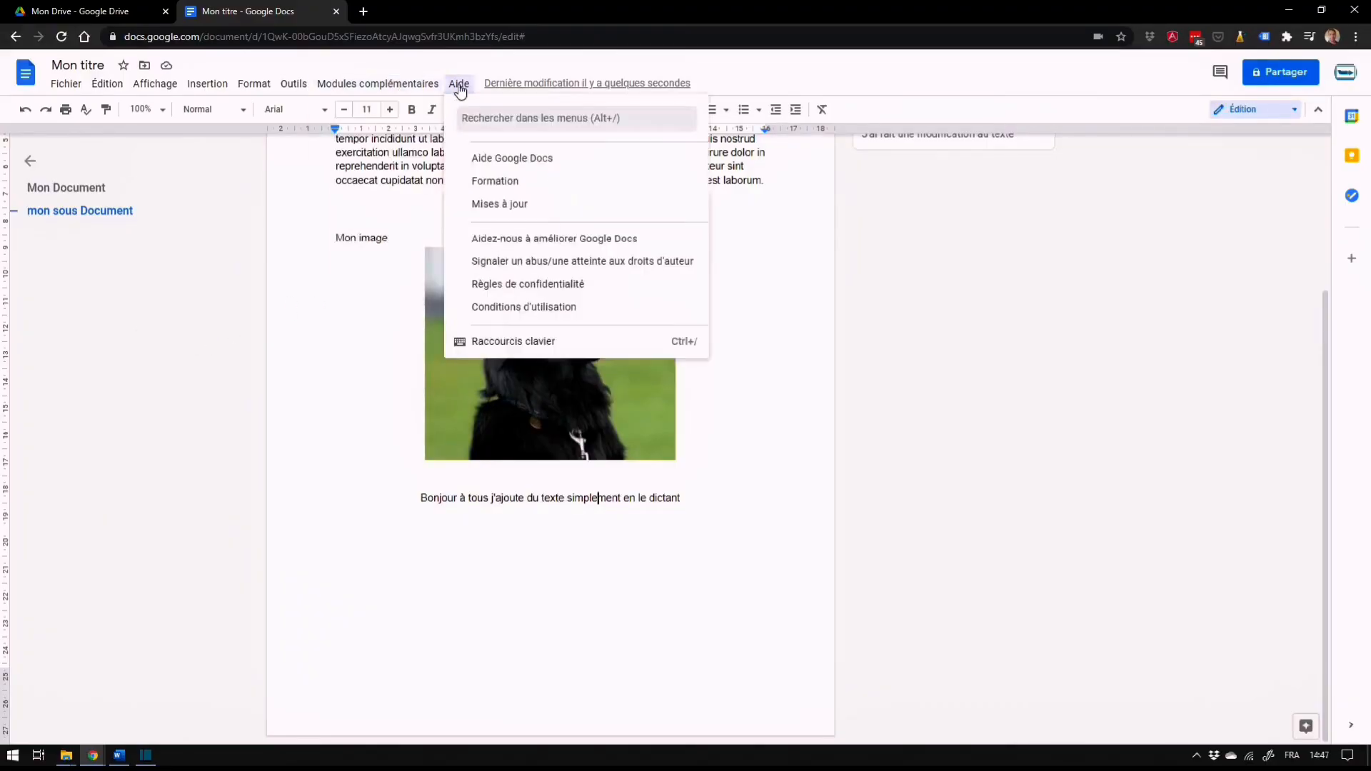
mouse_move(371, 83)
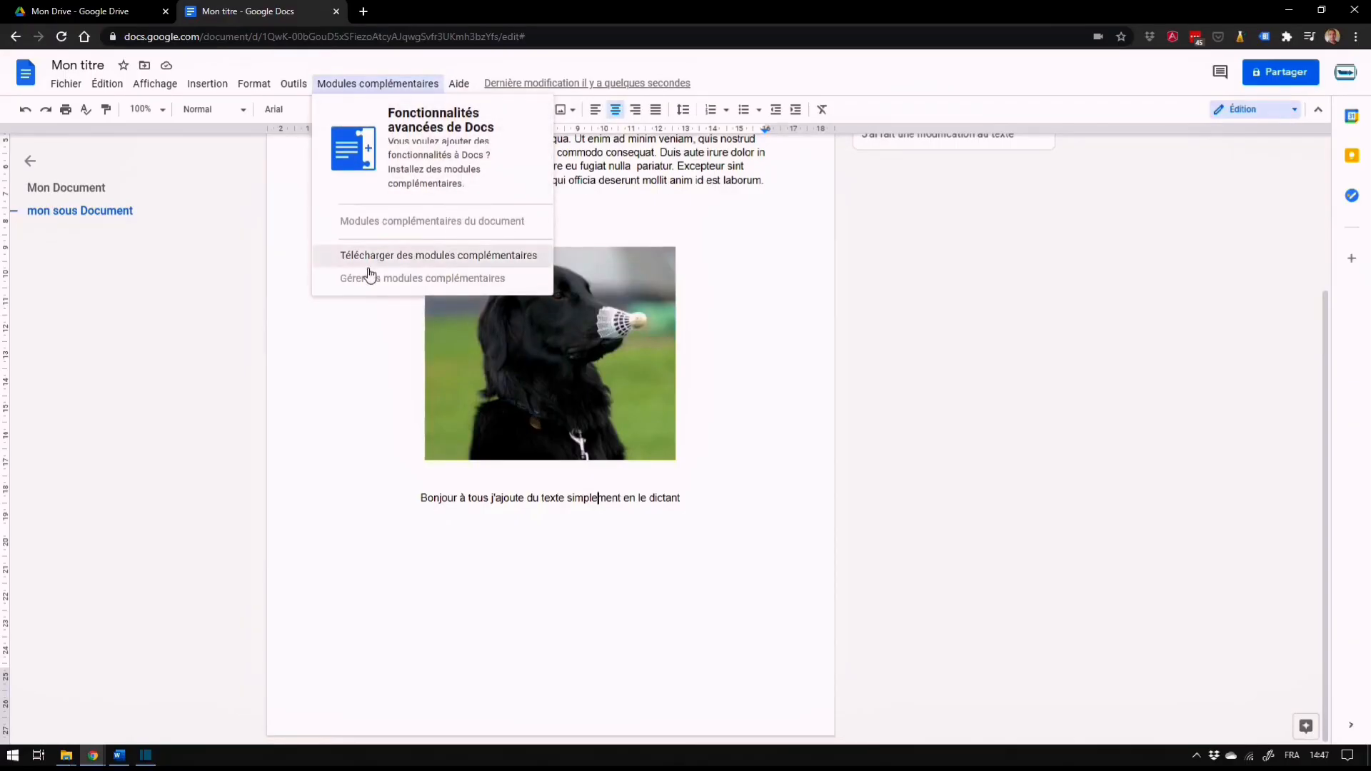
left_click(390, 85)
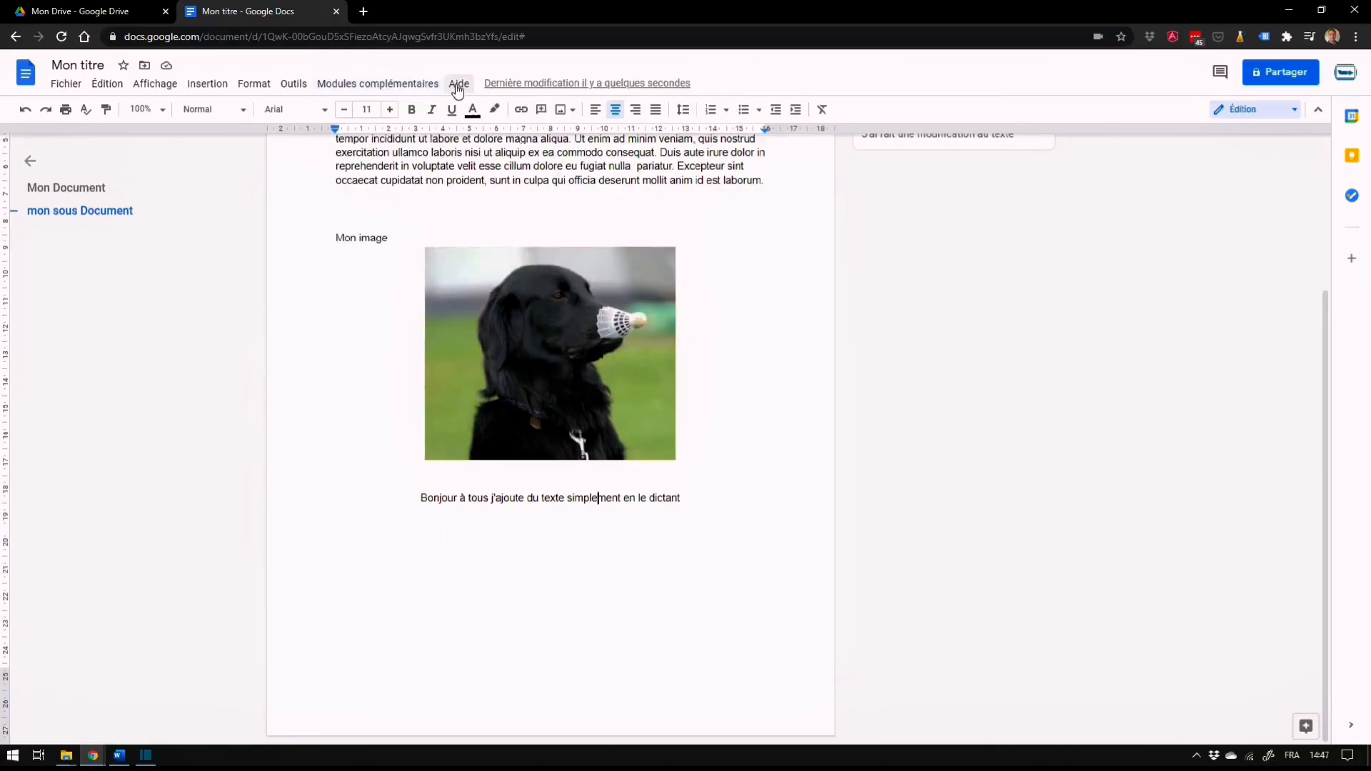
Switch the document to suggestion mode and back to editing mode
left_click(835, 371)
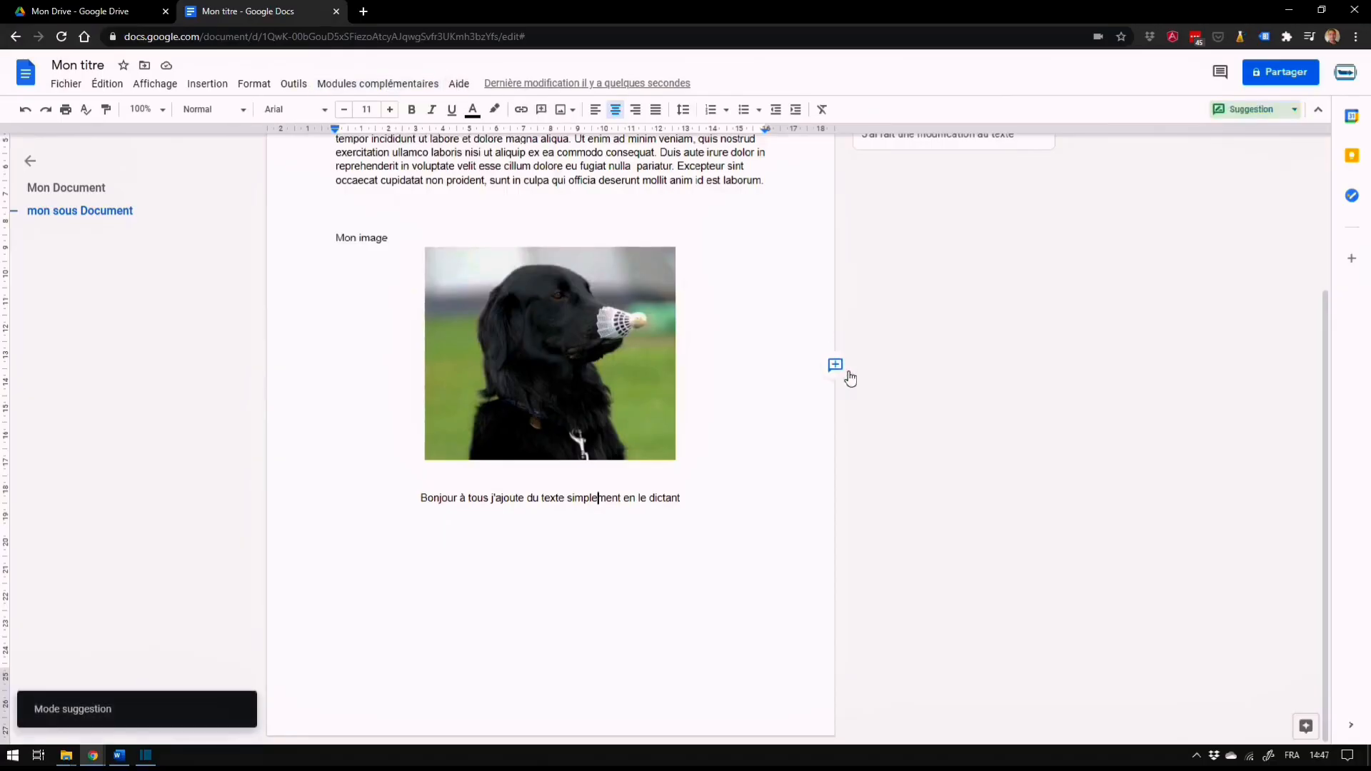
scroll(884, 318, "up", 2)
left_click(1295, 111)
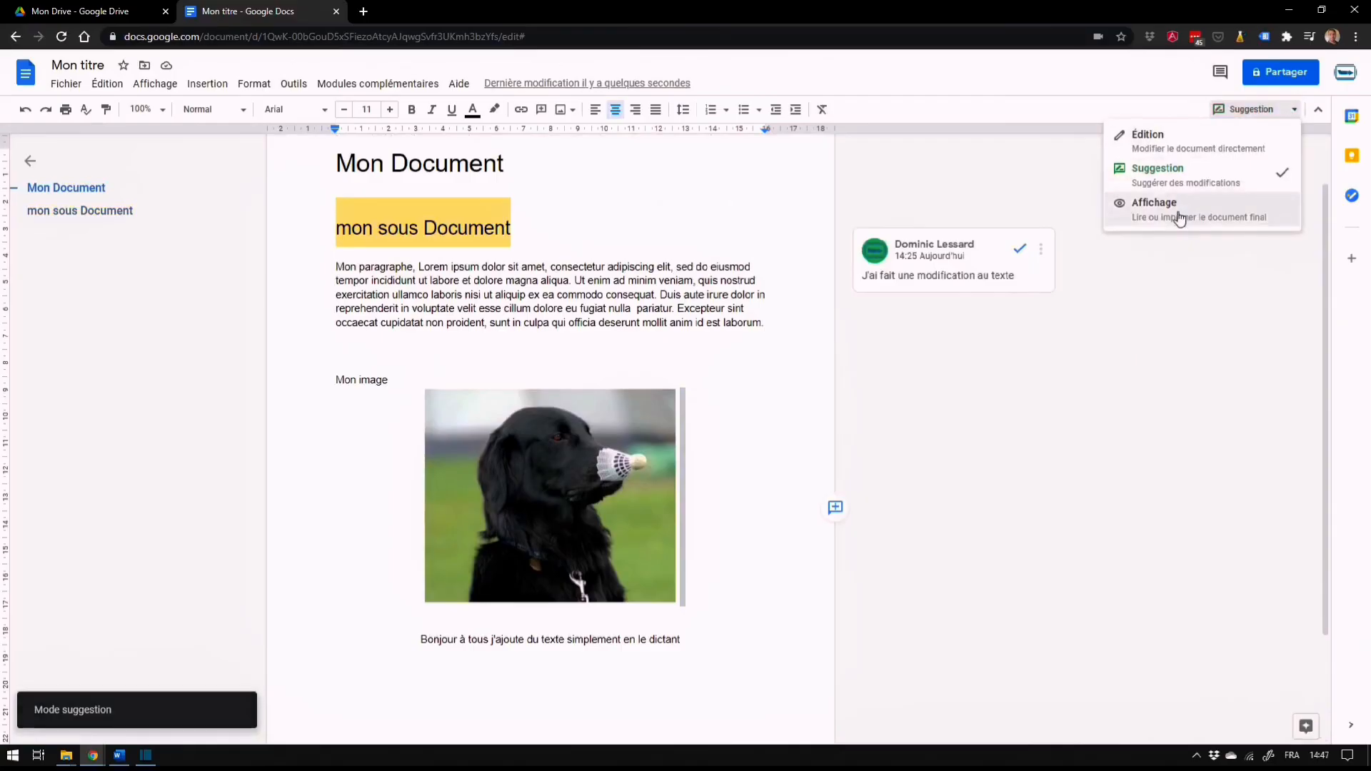
left_click(1182, 142)
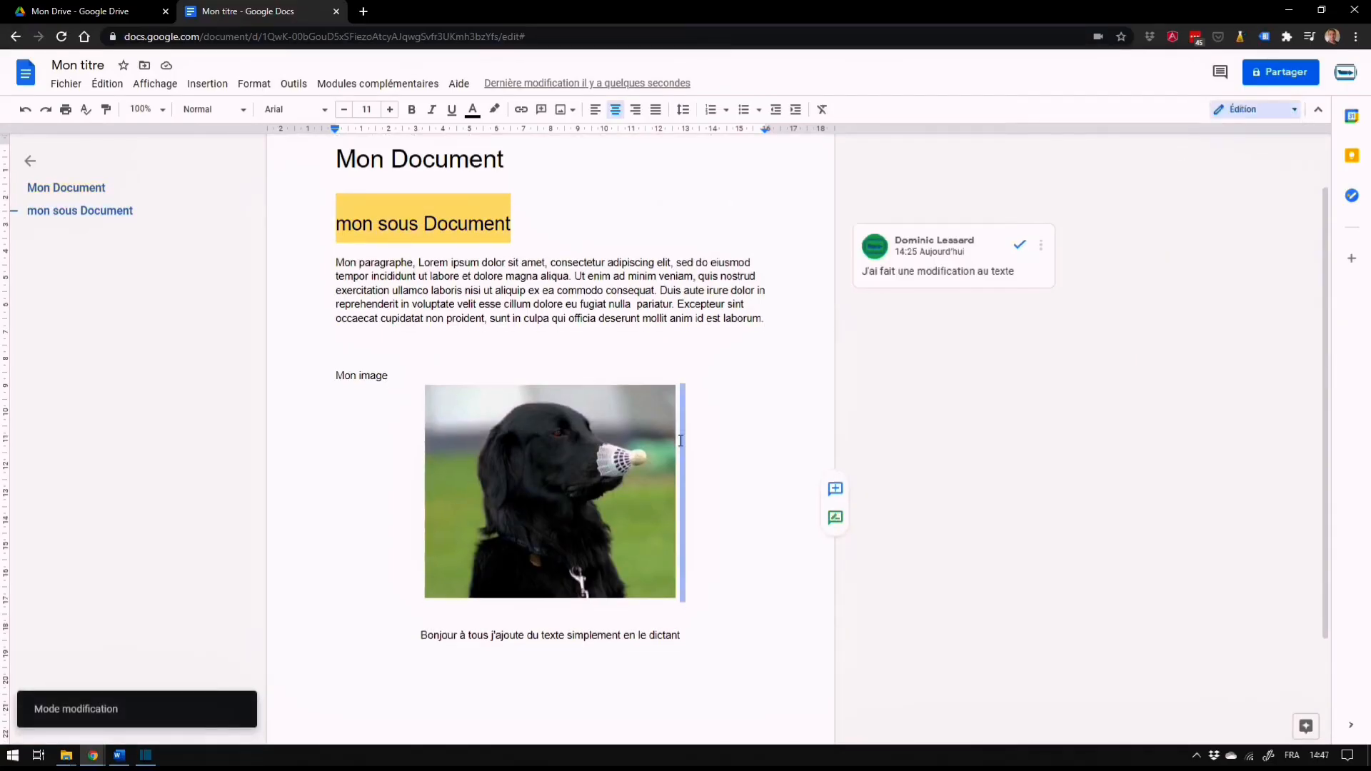
Add an empty line below the dictated sentence
scroll(365, 557, "down", 2)
left_click(712, 498)
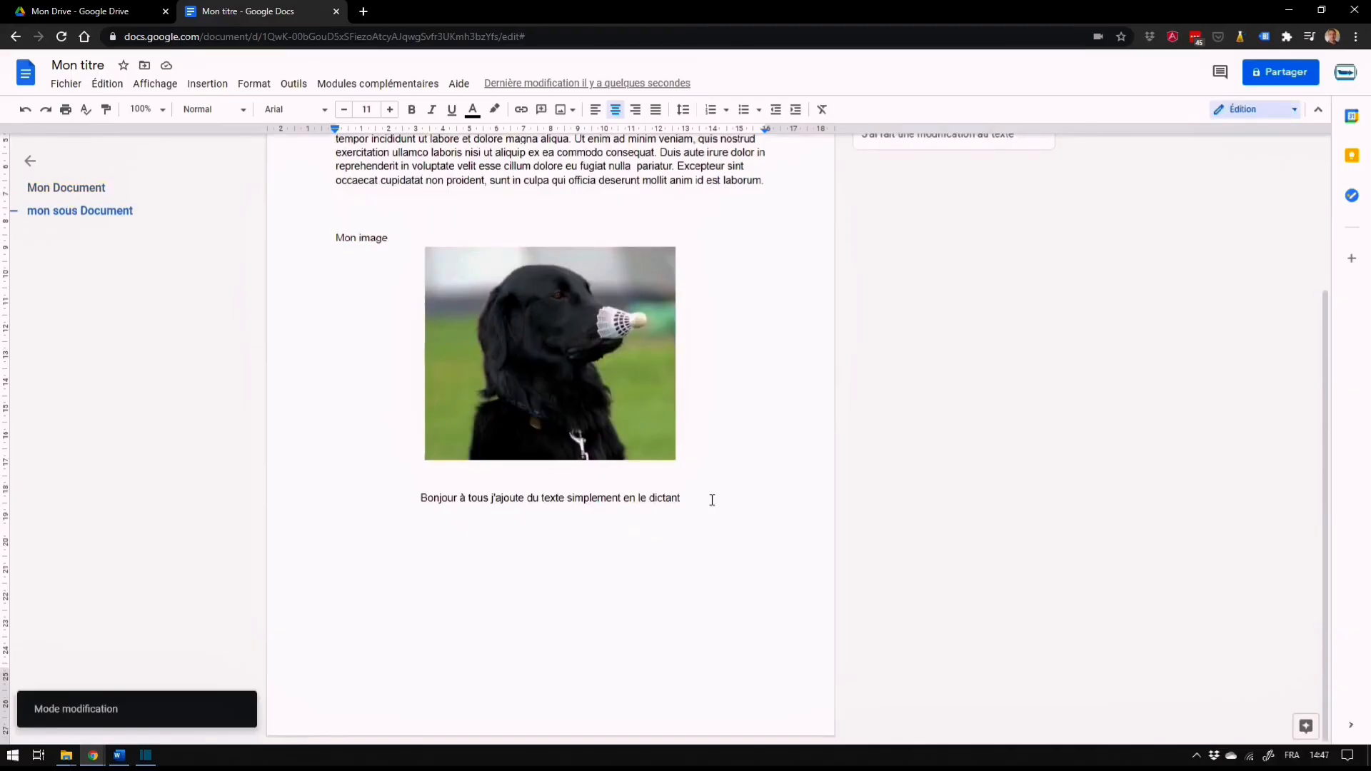
key("Return")
In suggestion mode, add the text "fdiojf" below the dictated sentence and accept the suggested addition
scroll(812, 468, "up", 2)
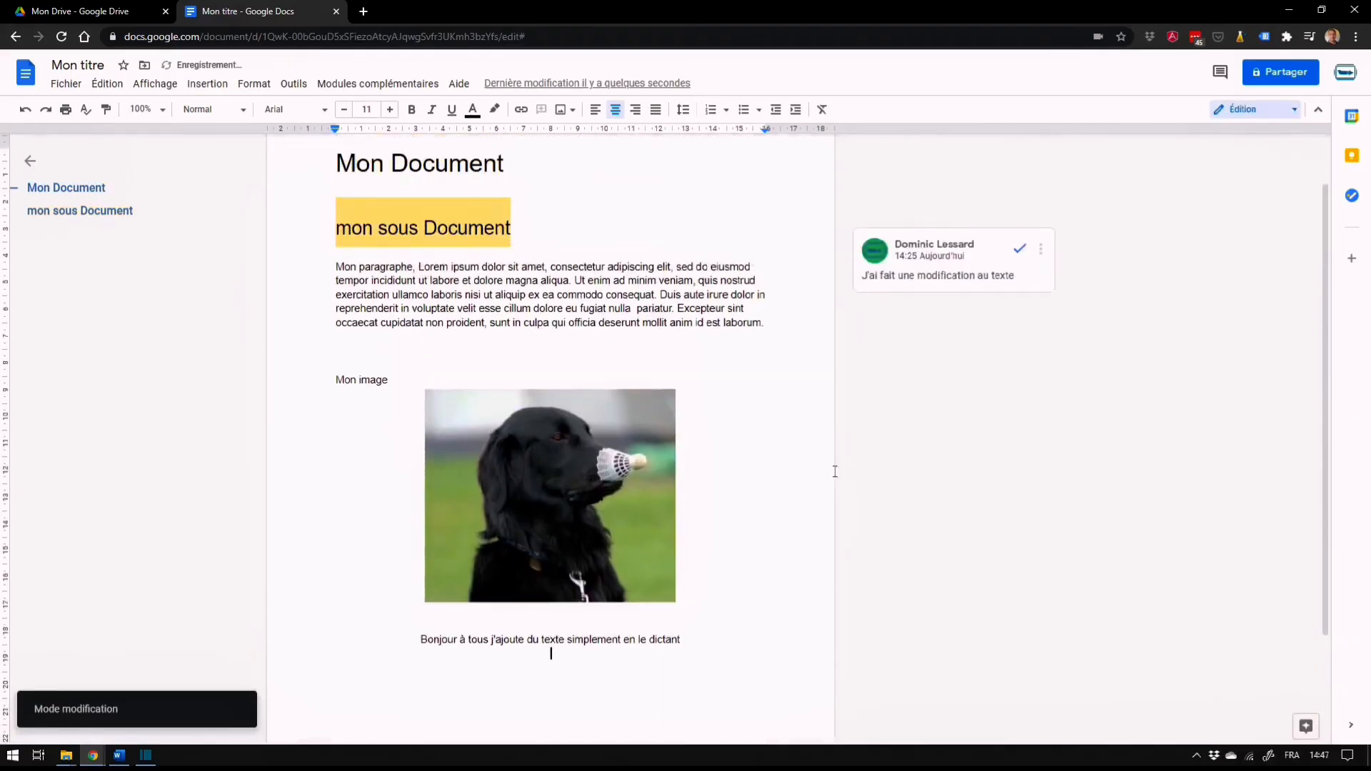
left_click(1294, 111)
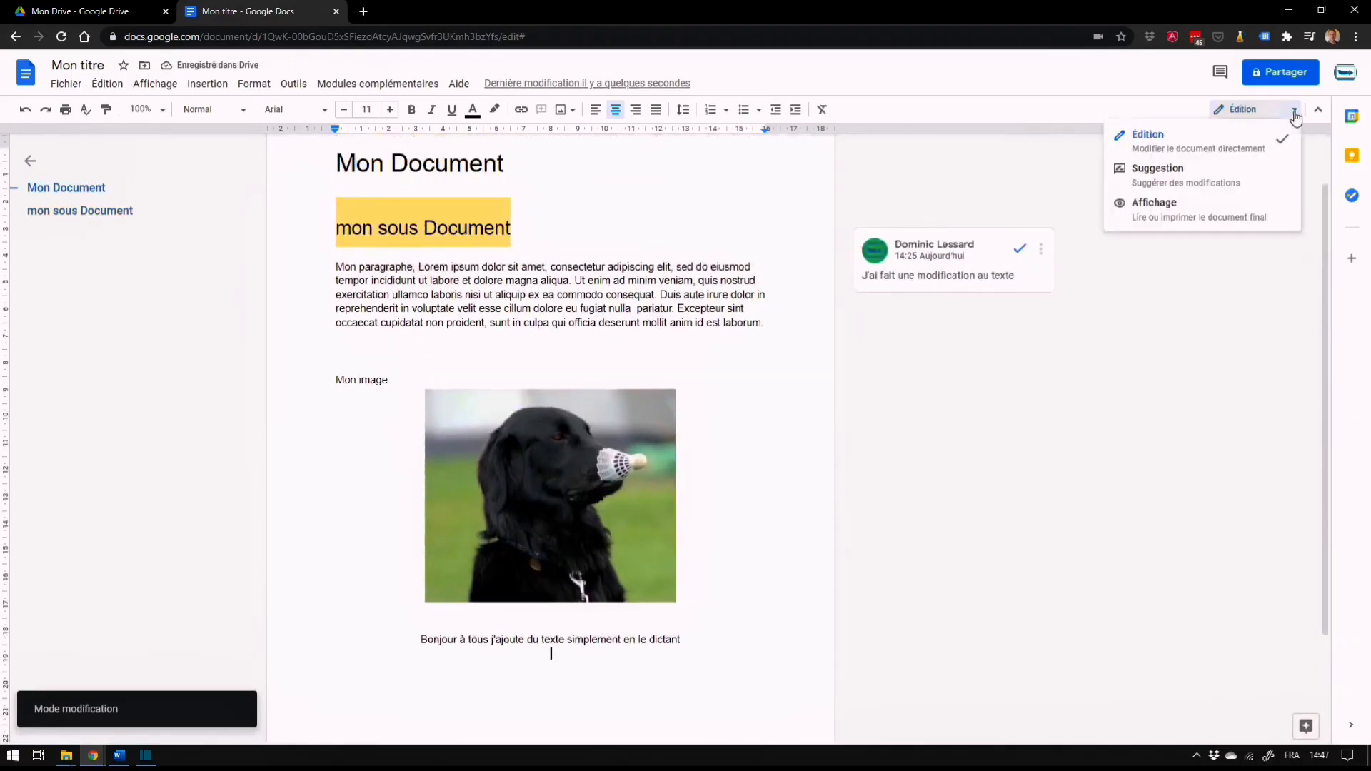
left_click(1192, 174)
scroll(716, 456, "down", 2)
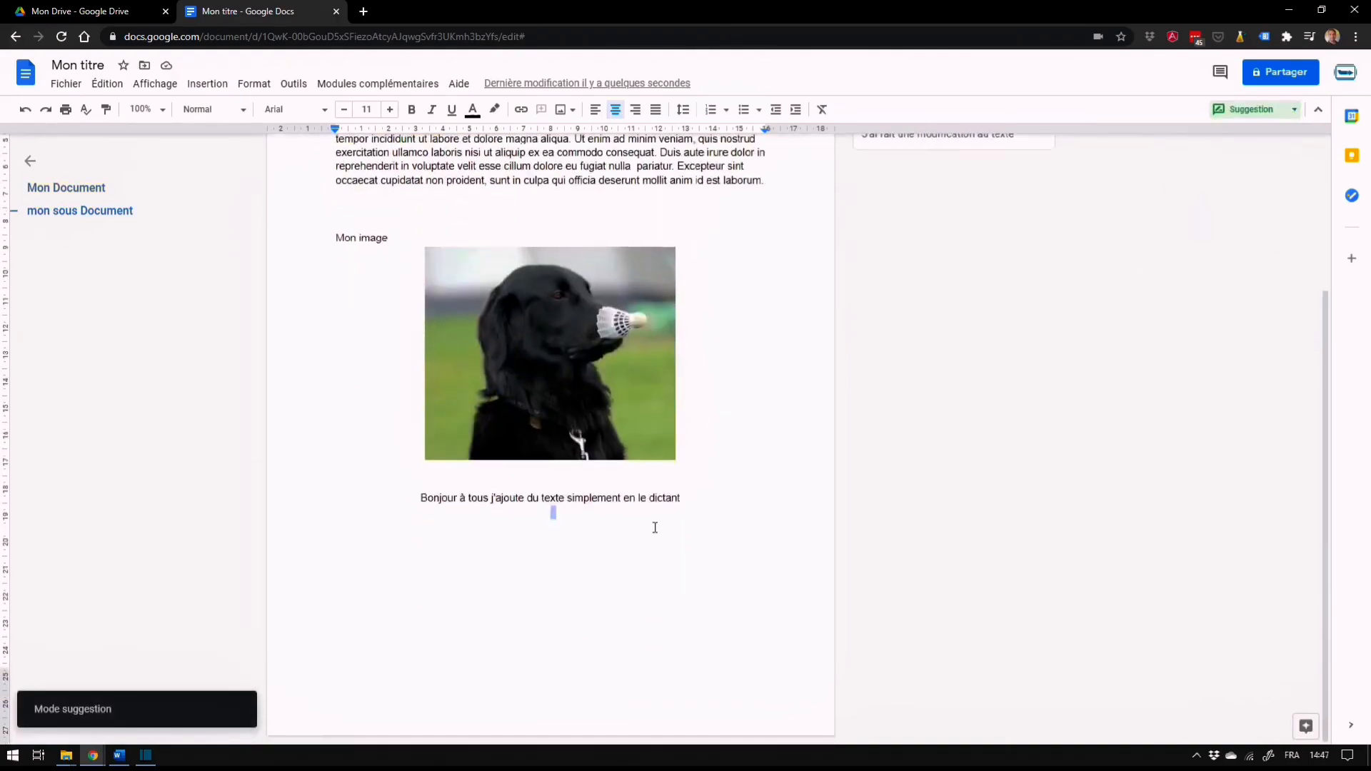
type("fdiojf")
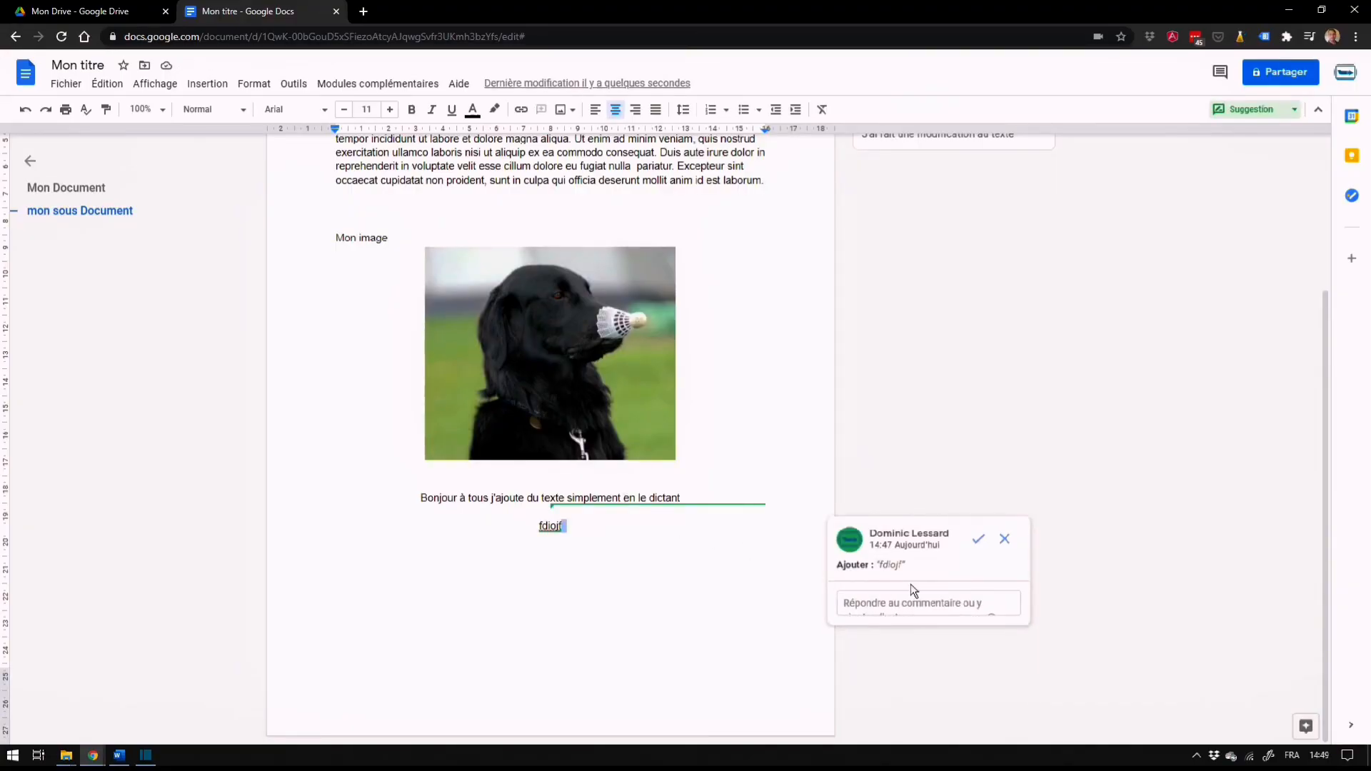
left_click(977, 543)
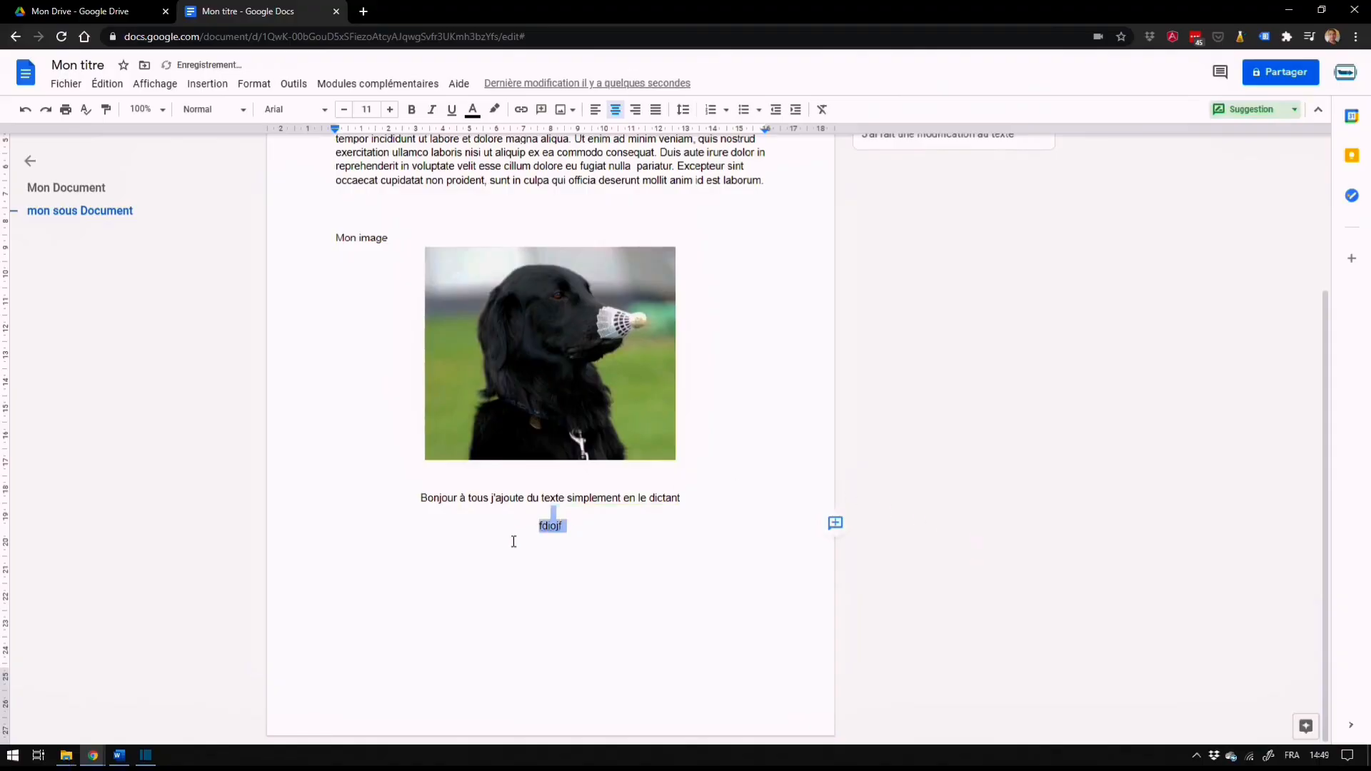
left_click(582, 543)
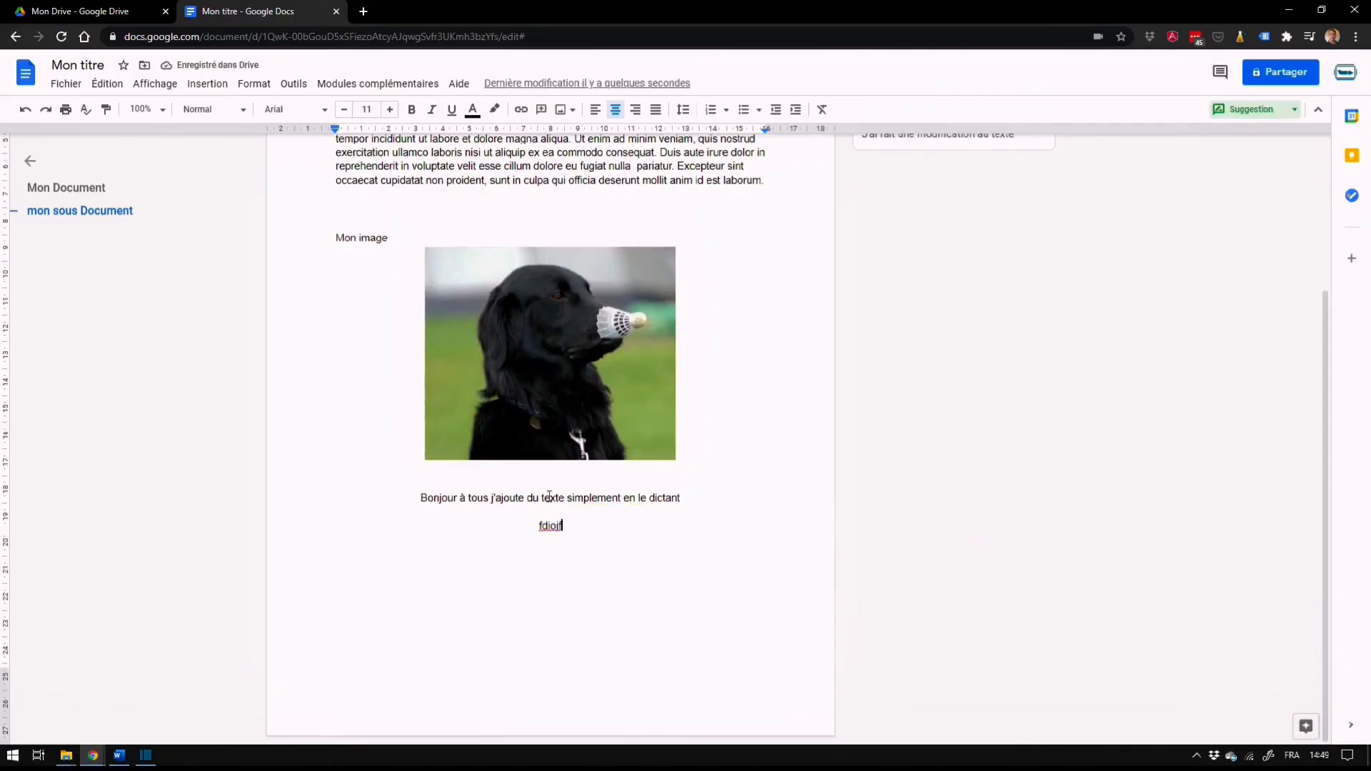
Suggest a new paragraph with the text "ok" below "fdiojf" and reject the suggestion
key("Return")
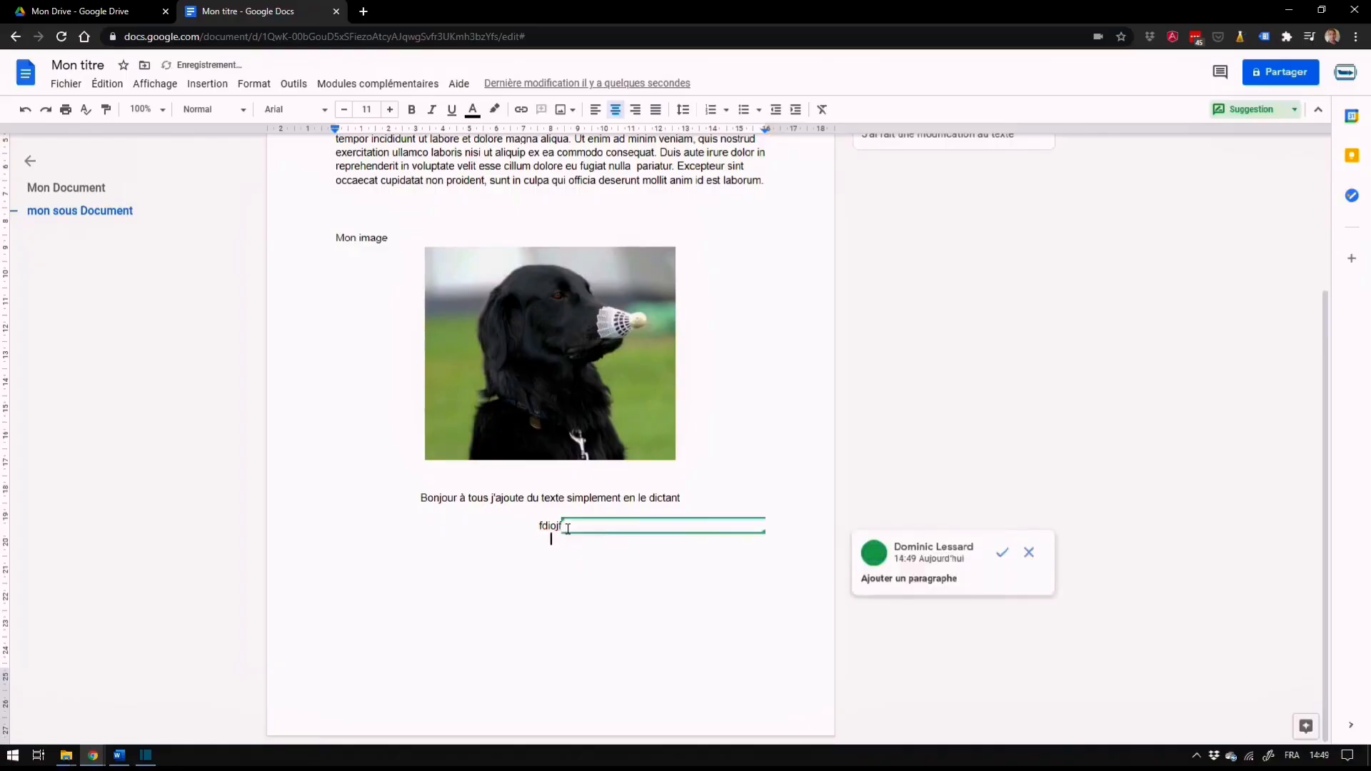
type("ok")
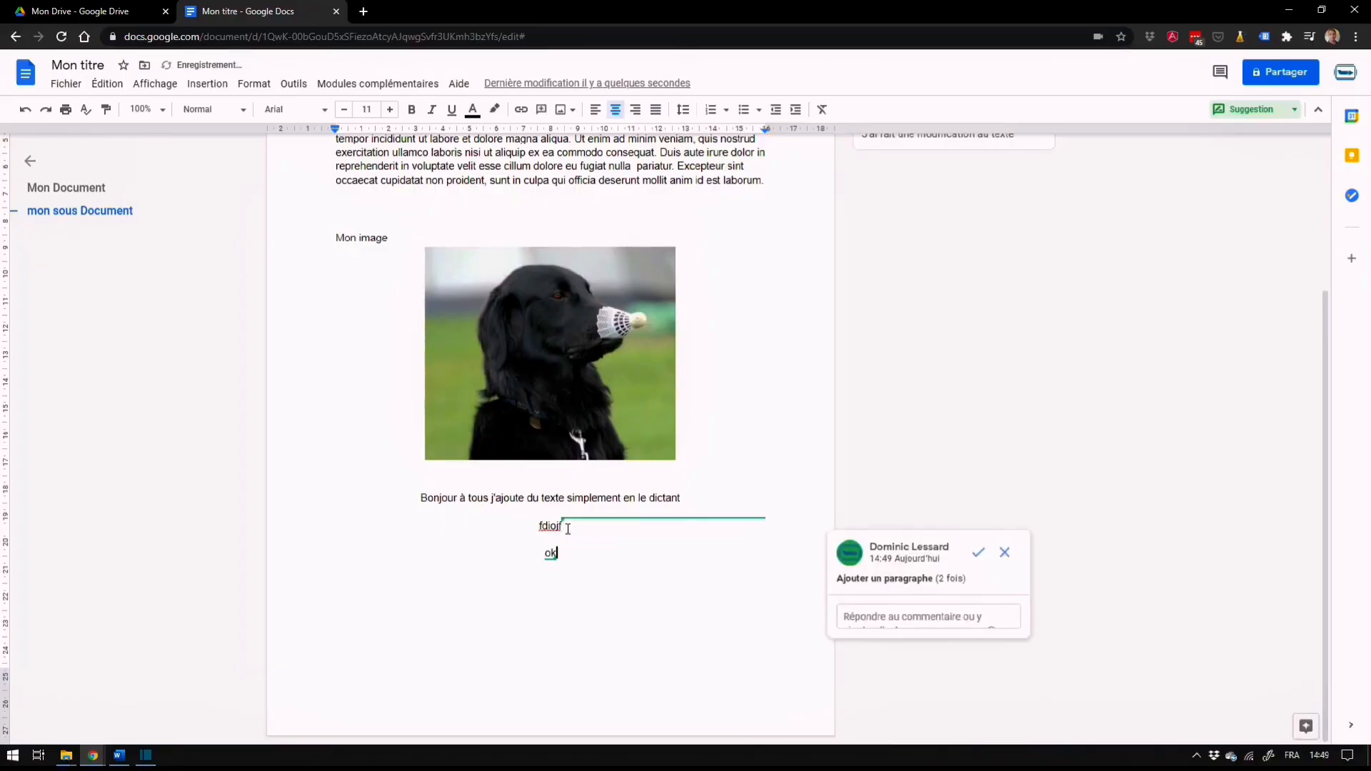
left_click(1005, 555)
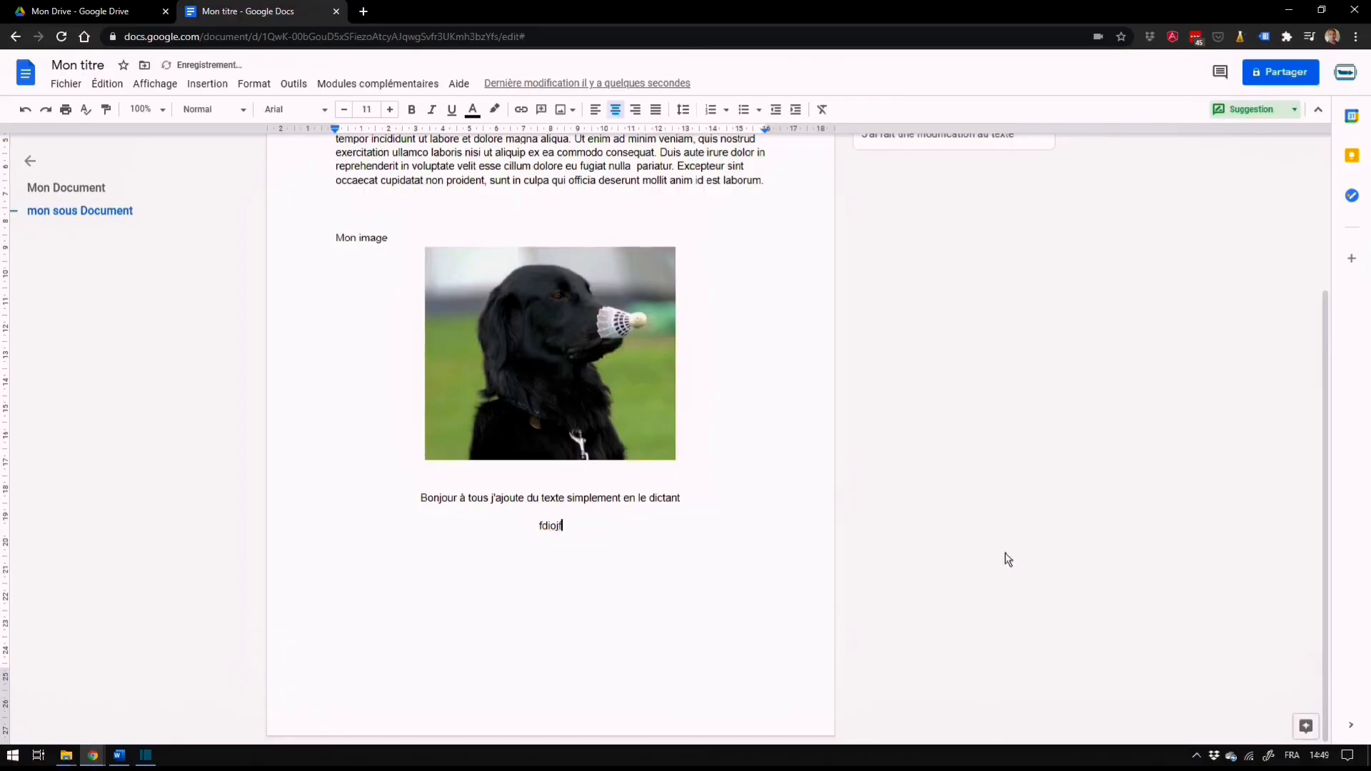
Suggest the text "ok" two lines below "fdiojf" and open the reply field of that suggestion
key("Return")
key("Return")
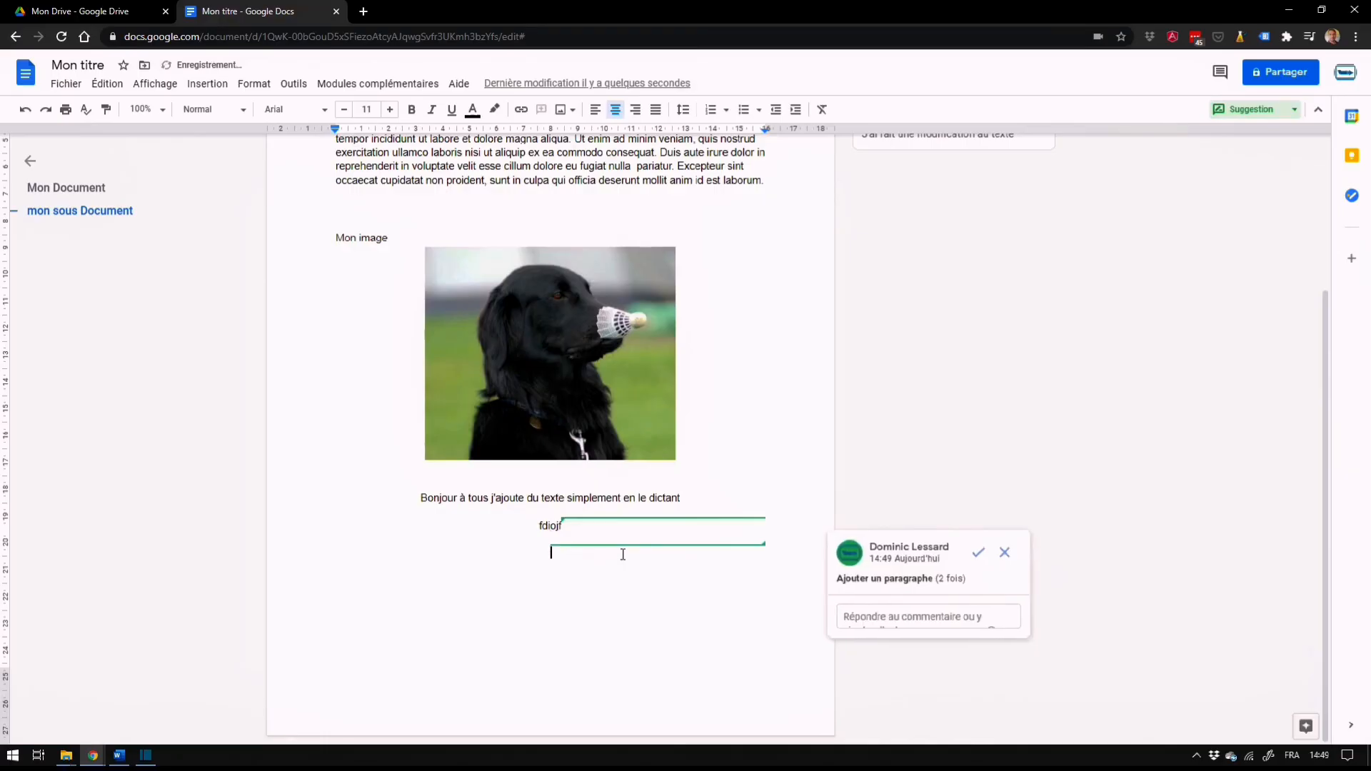
left_click(913, 618)
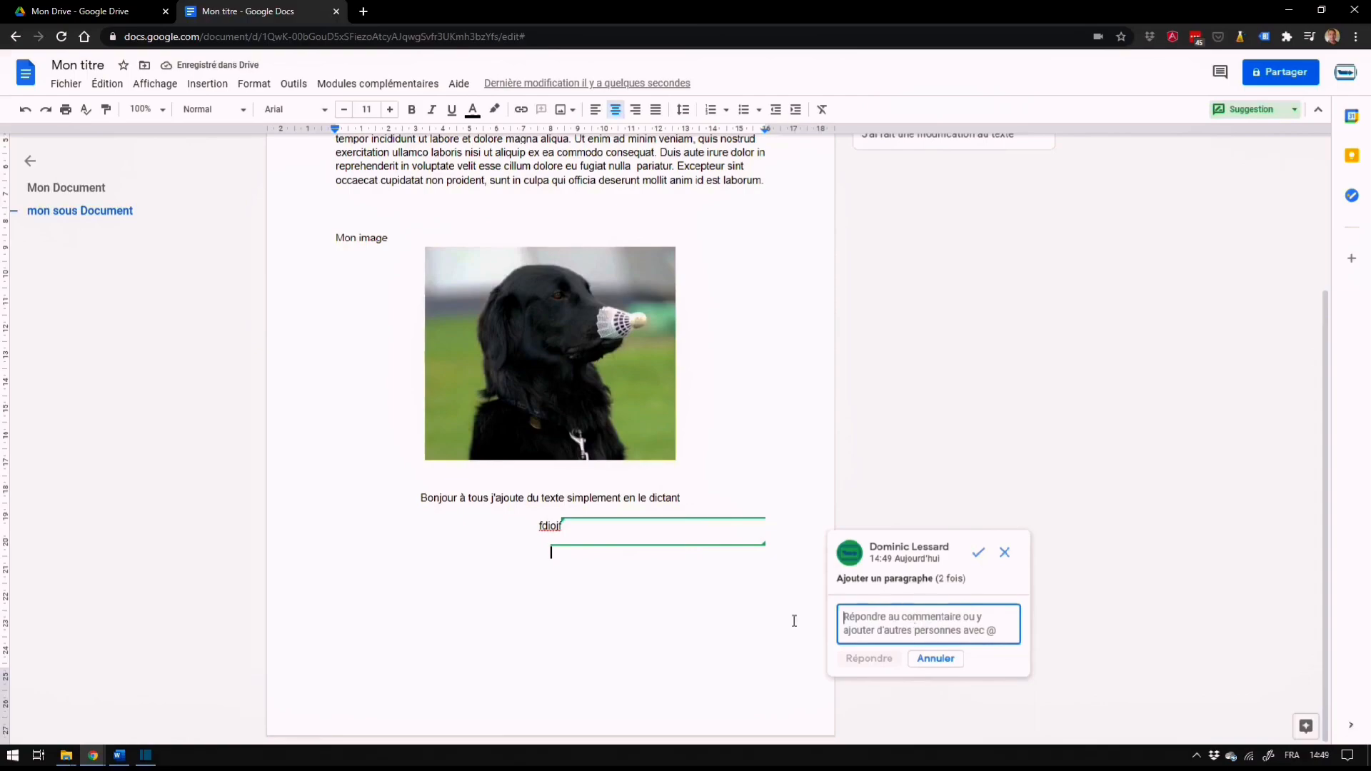
left_click(581, 552)
type("ok")
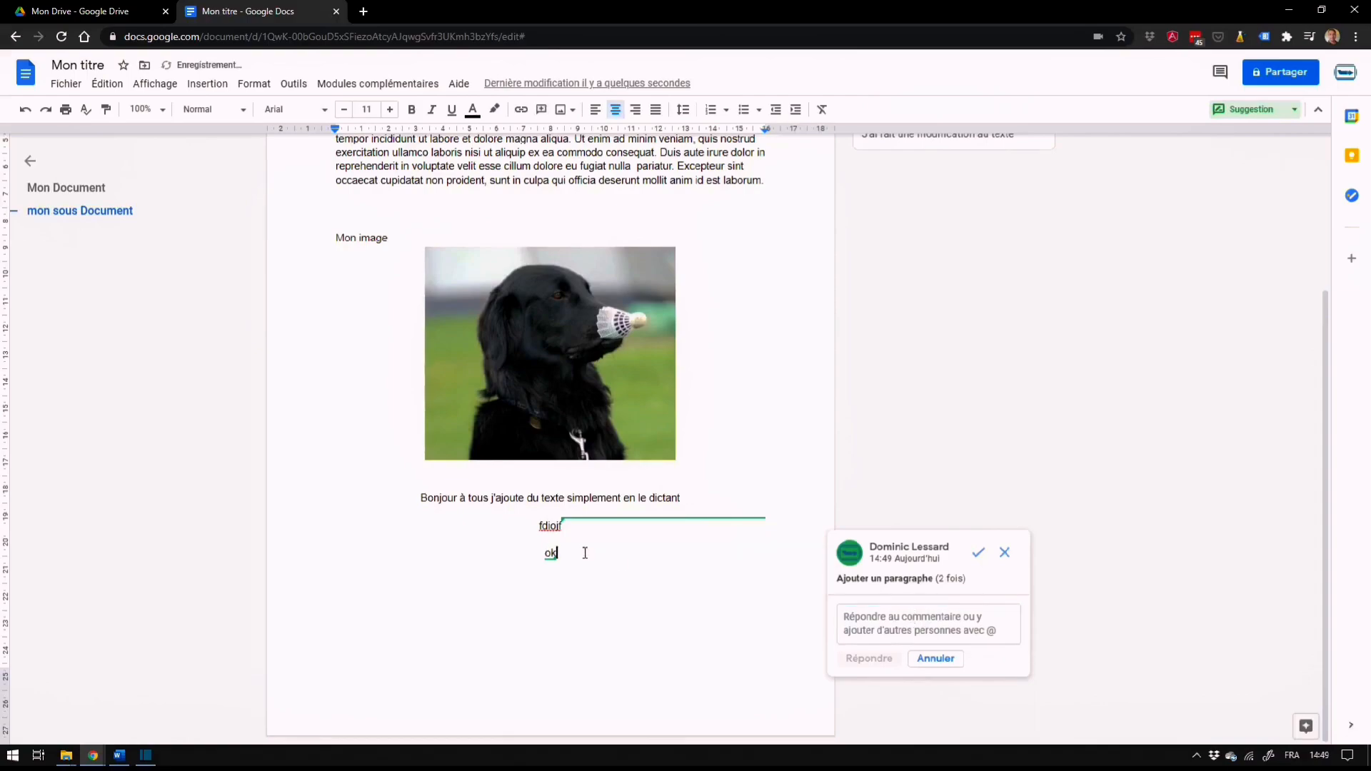
left_click(903, 625)
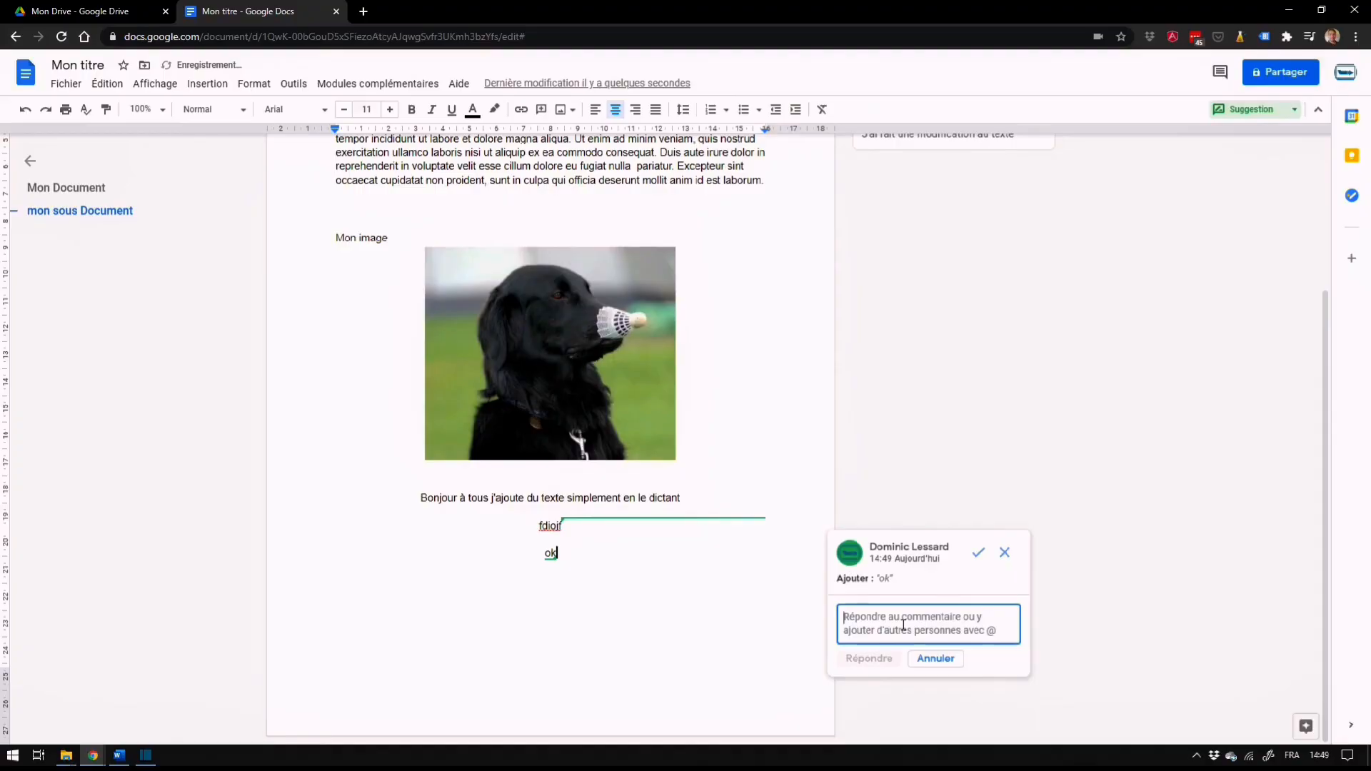